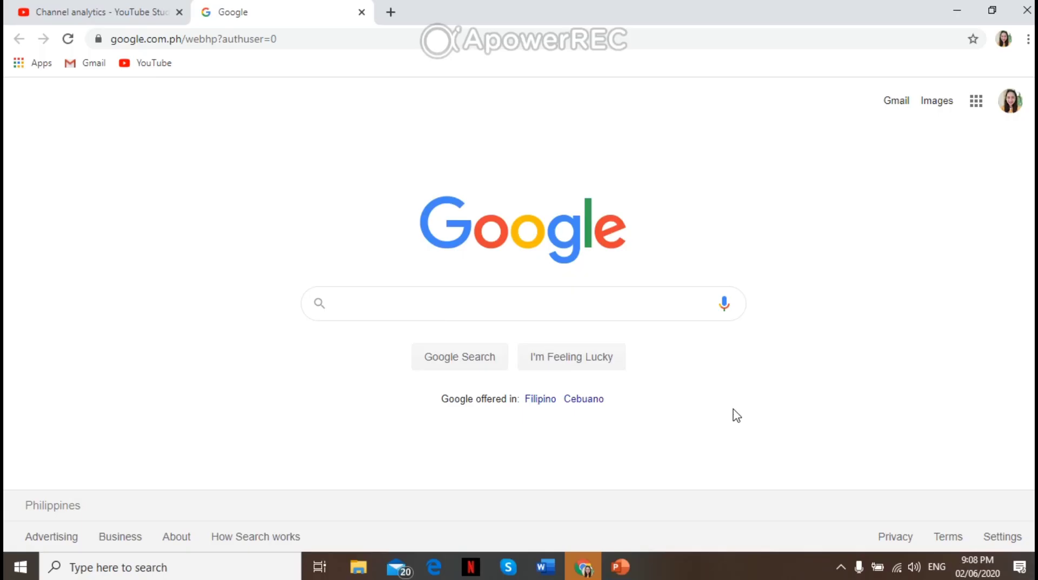
Open Jamboard from the Google apps menu in Chrome to see recent Jams
{"action": "left_click", "coordinate": [978, 110]}
{"action": "scroll", "coordinate": [903, 335], "scroll_direction": "down", "scroll_amount": 5}
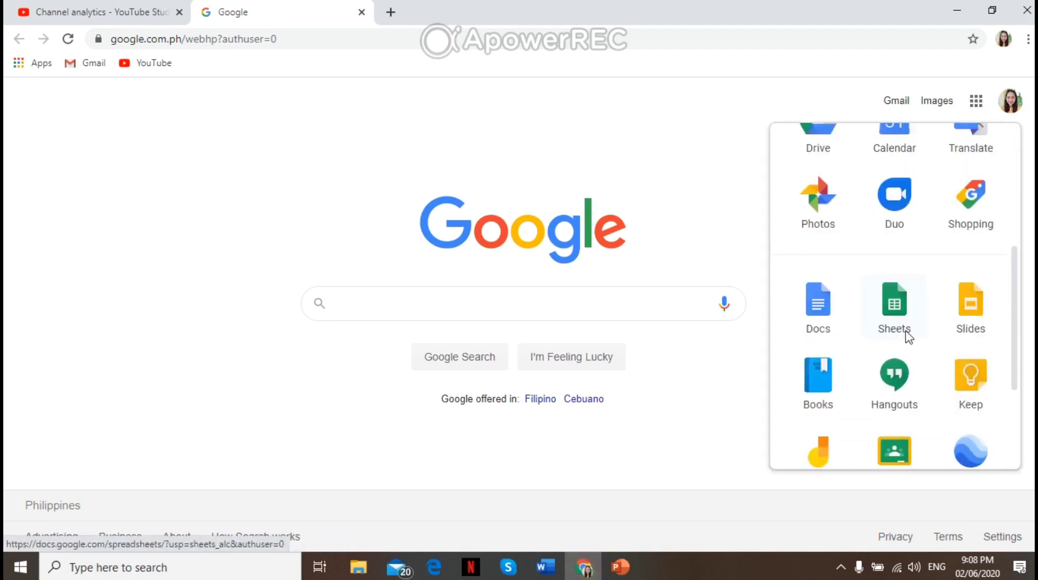
{"action": "scroll", "coordinate": [919, 349], "scroll_direction": "down", "scroll_amount": 2}
{"action": "scroll", "coordinate": [919, 355], "scroll_direction": "down", "scroll_amount": 1}
{"action": "left_click", "coordinate": [822, 376]}
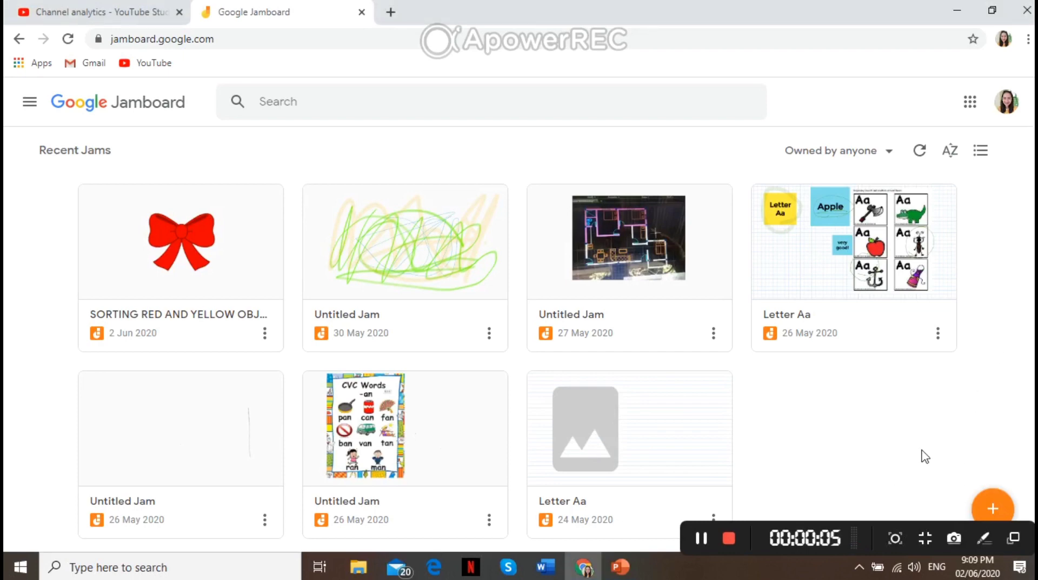
Create a new blank 'Untitled Jam' with the orange + button
{"action": "left_click", "coordinate": [1004, 511]}
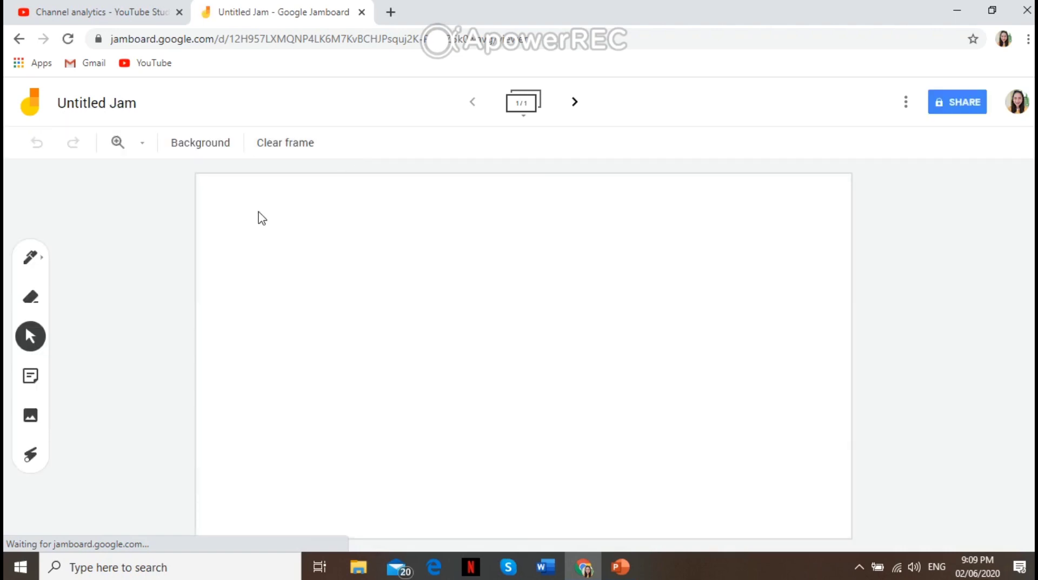
Rename the Jam to 'SORTING YELLOW AND RED OBJECTS'
{"action": "left_click", "coordinate": [96, 111]}
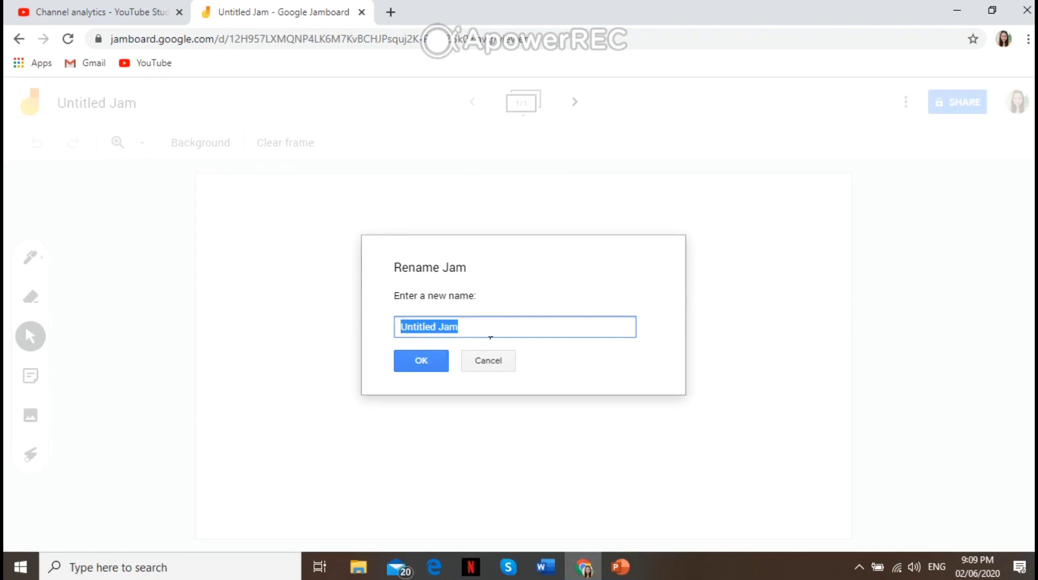
{"action": "type", "text": "so"}
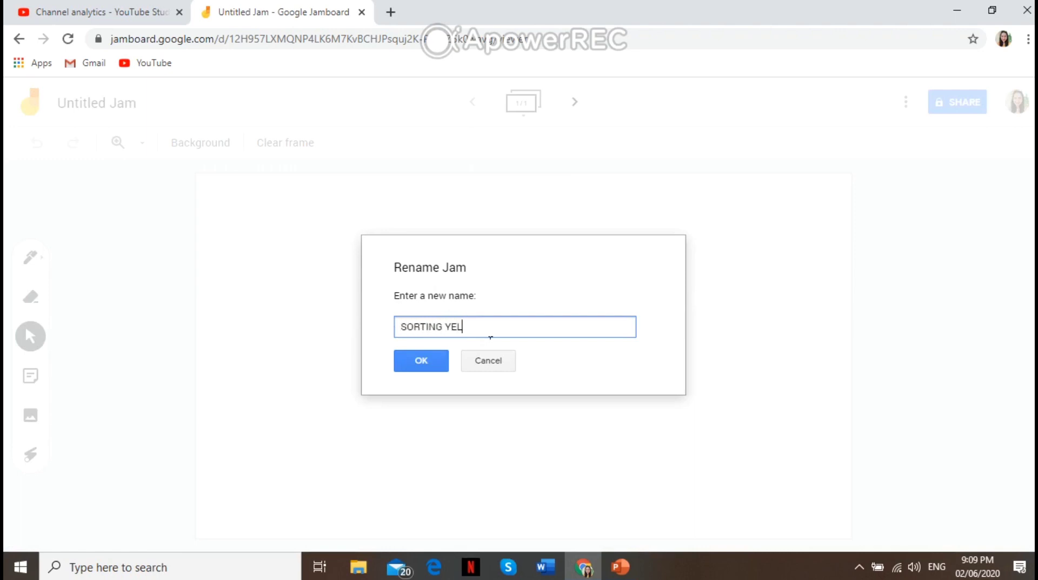
{"action": "type", "text": " AND RED OBJECTS"}
{"action": "left_click", "coordinate": [433, 360]}
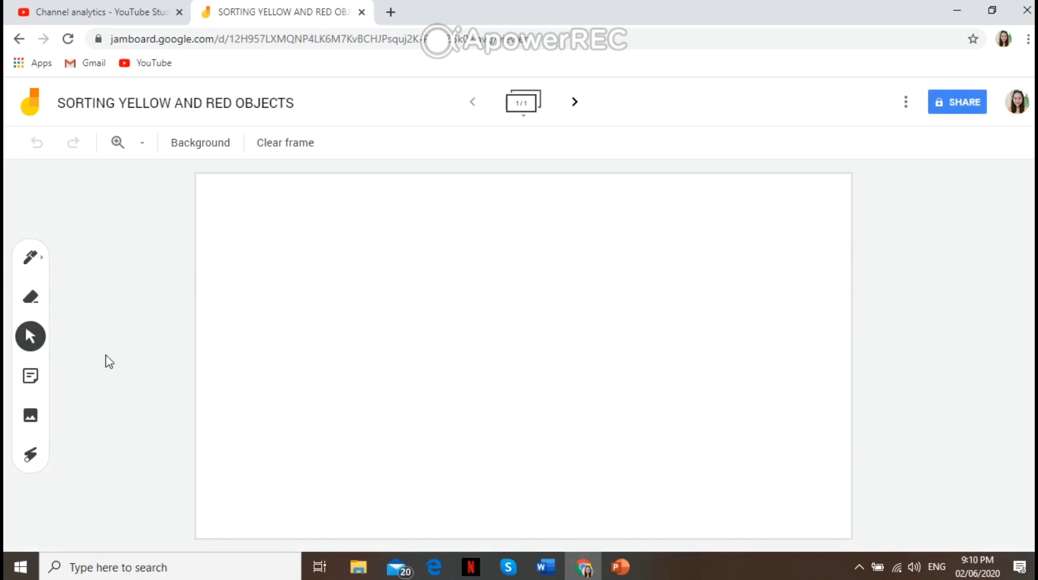
Search Google Images for 'RED OBJECTS CLIPART' from the Jamboard image tool
{"action": "left_click", "coordinate": [38, 419]}
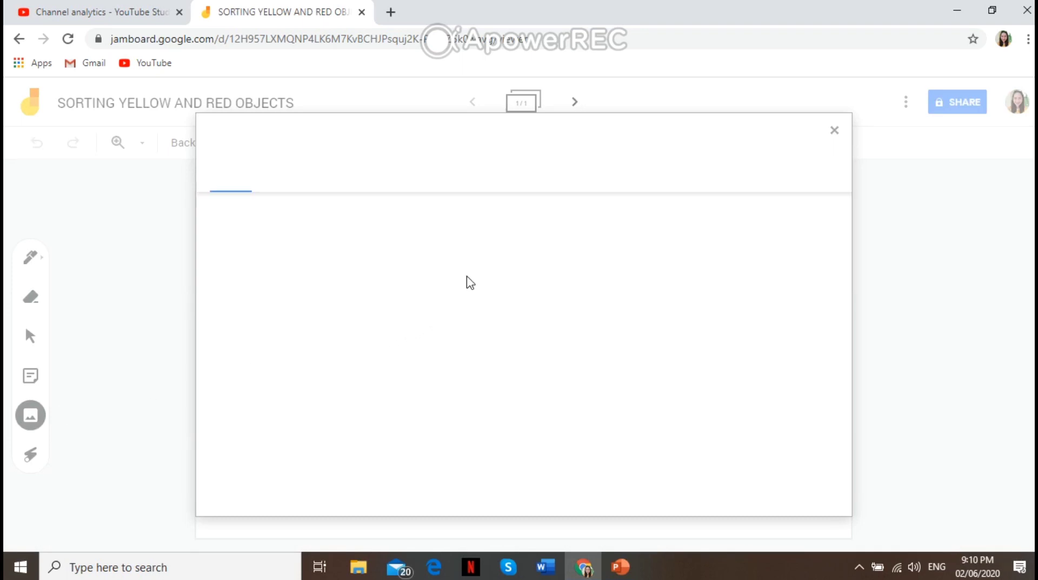
{"action": "left_click", "coordinate": [347, 177]}
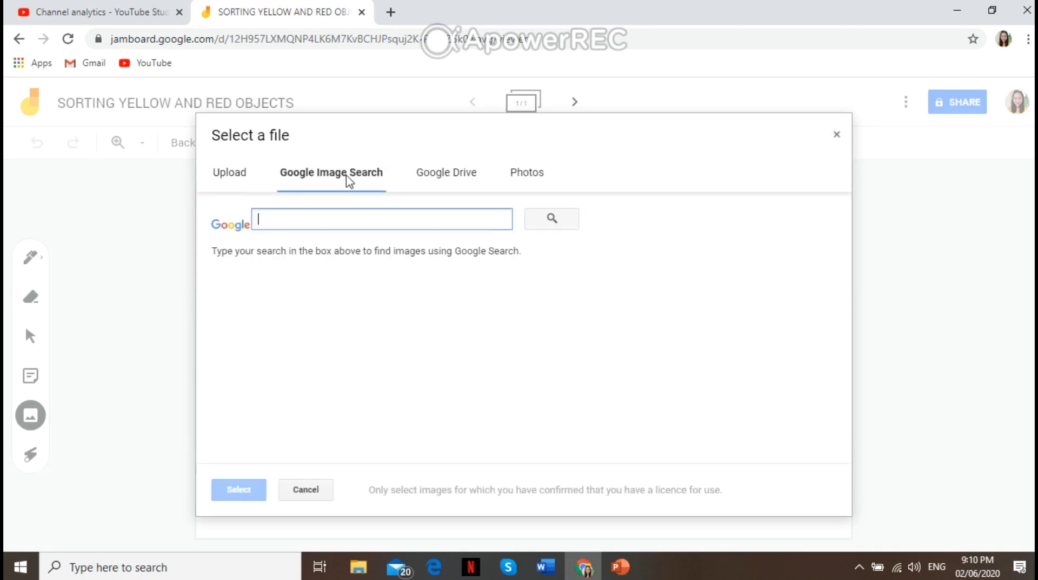
{"action": "left_click", "coordinate": [376, 230]}
{"action": "type", "text": "RED OBJECTS CLIPART"}
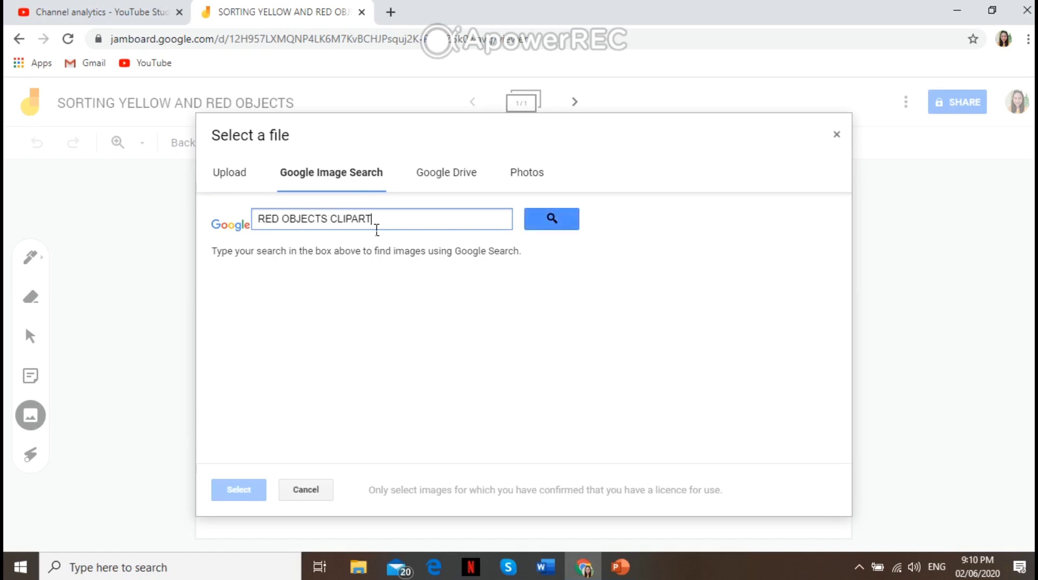
{"action": "key", "text": "Return"}
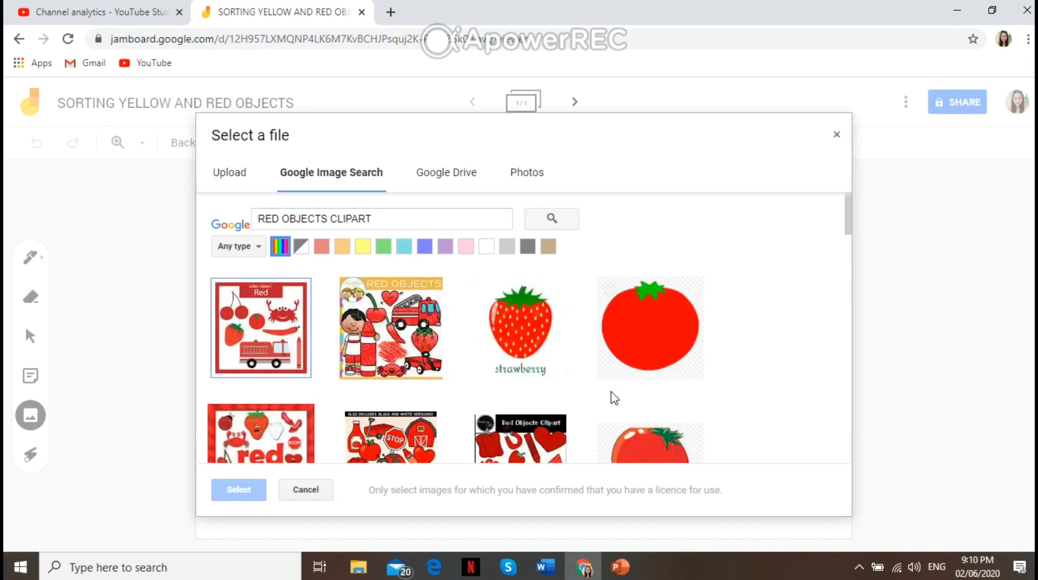
{"action": "scroll", "coordinate": [614, 398], "scroll_direction": "down", "scroll_amount": 2}
{"action": "scroll", "coordinate": [615, 398], "scroll_direction": "down", "scroll_amount": 3}
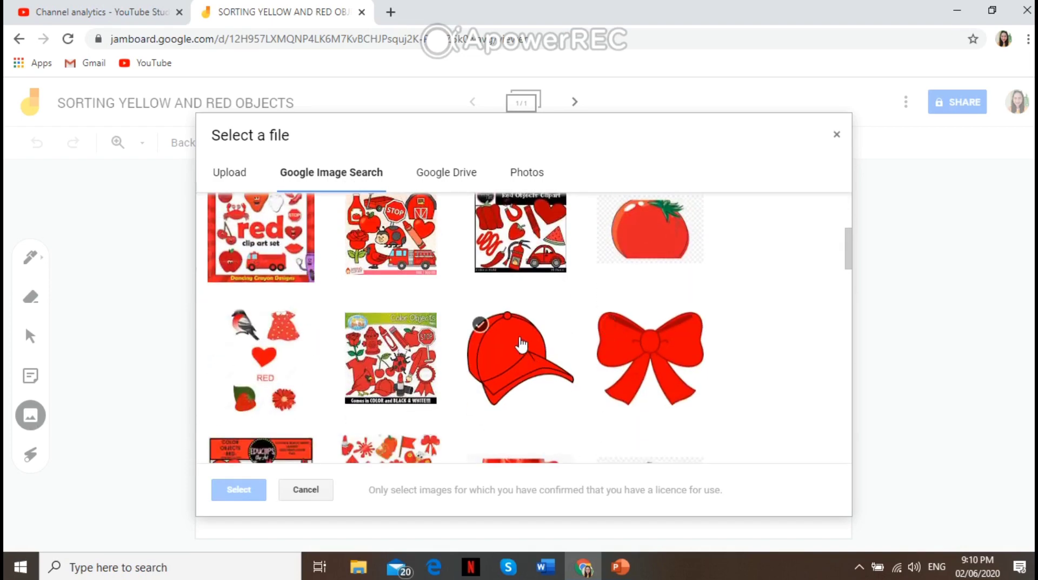
Insert the red cap picture, shrink it and move it to the frame's left side
{"action": "left_click", "coordinate": [521, 344]}
{"action": "left_click", "coordinate": [241, 493]}
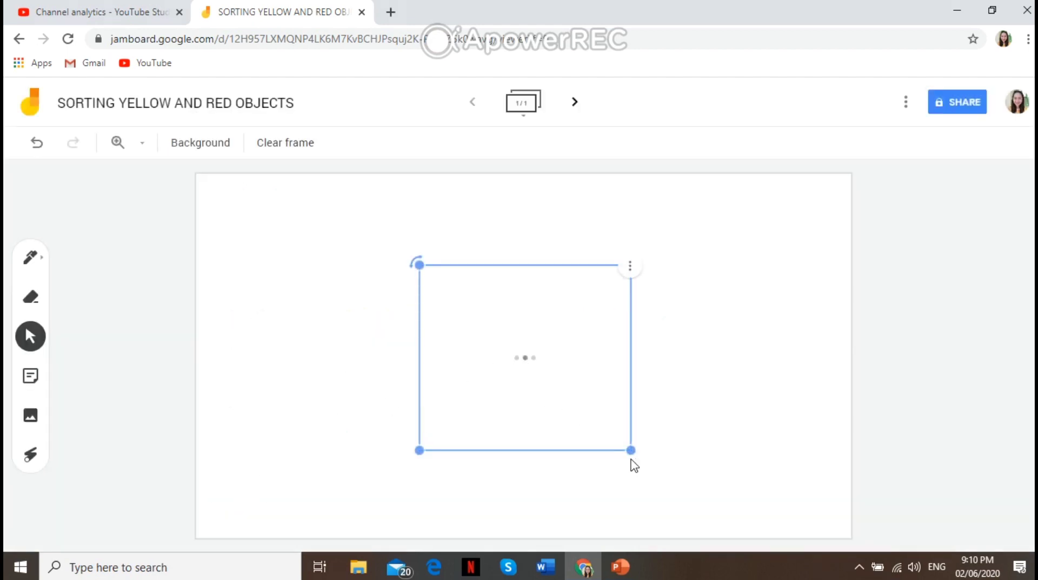
{"action": "left_click_drag", "start_coordinate": [631, 451], "coordinate": [544, 375]}
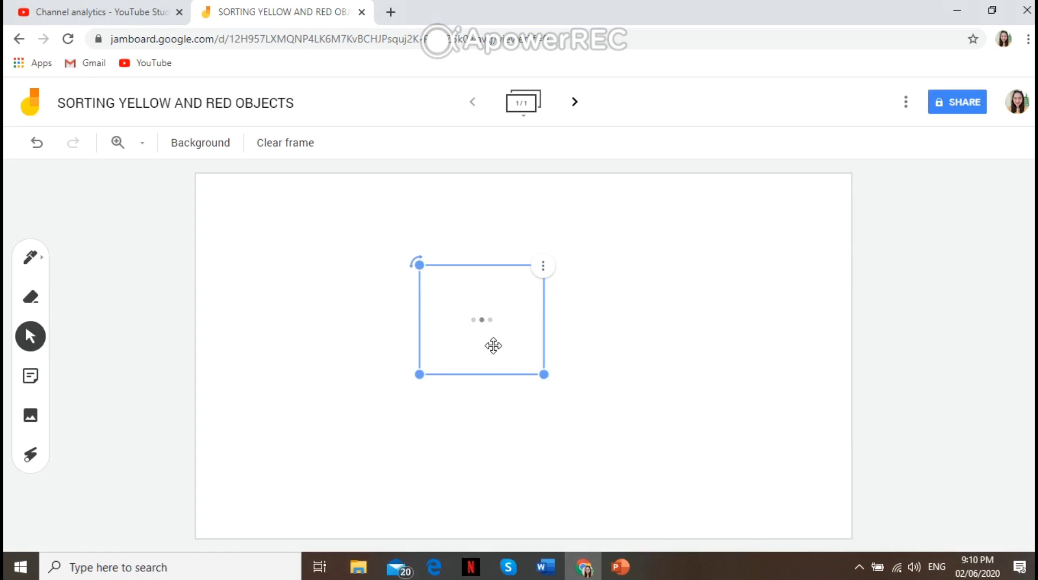
{"action": "left_click_drag", "start_coordinate": [493, 345], "coordinate": [367, 366]}
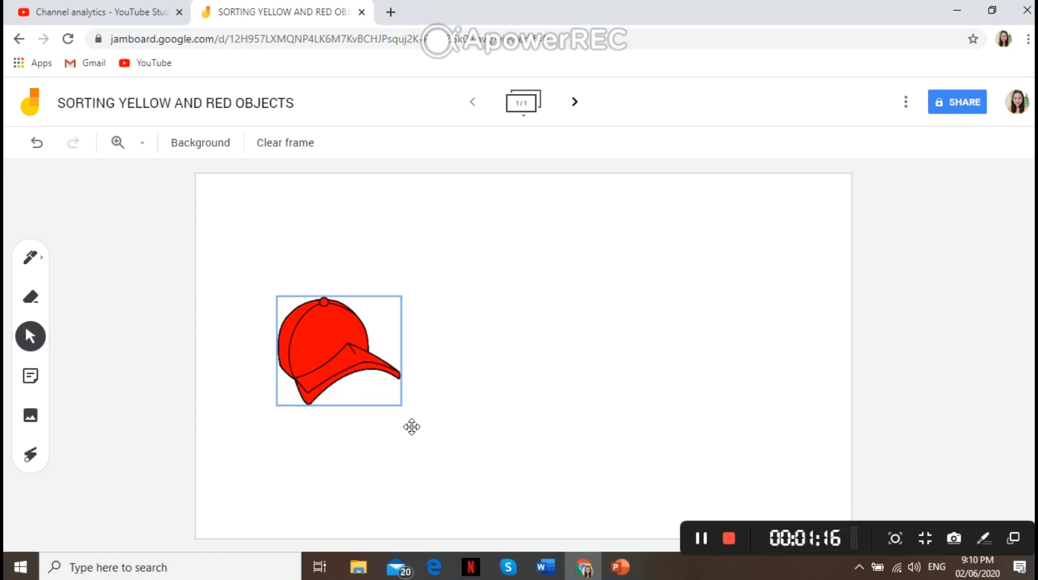
{"action": "left_click", "coordinate": [400, 401]}
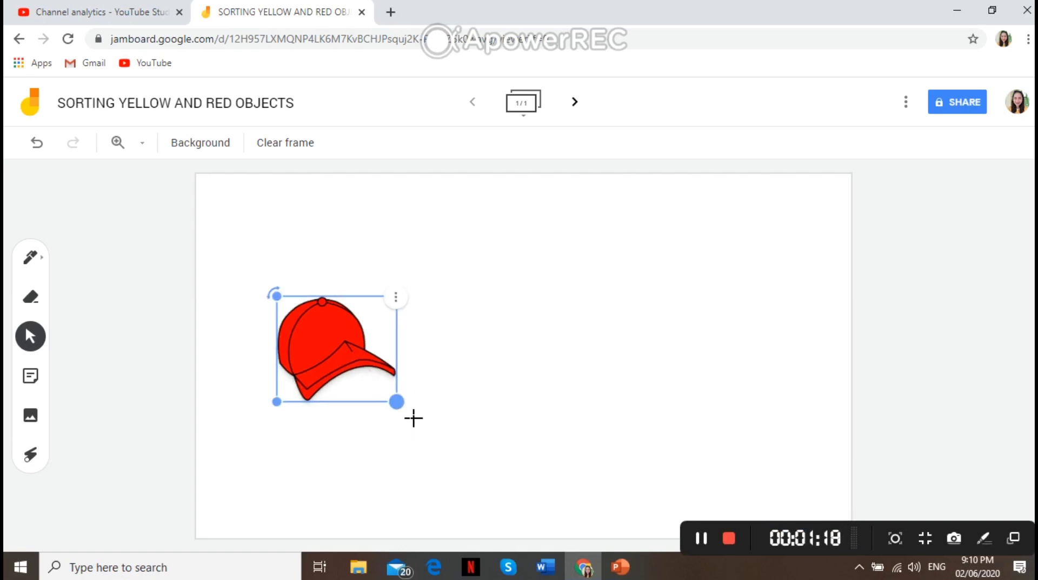
Insert the red bow picture from the search results and shrink it
{"action": "left_click", "coordinate": [32, 417]}
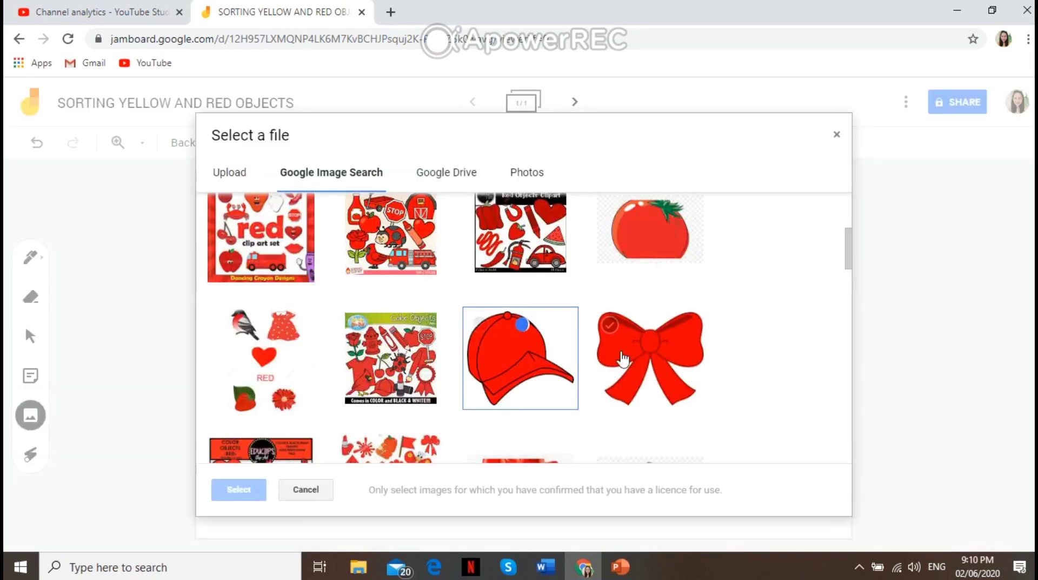
{"action": "left_click", "coordinate": [608, 330]}
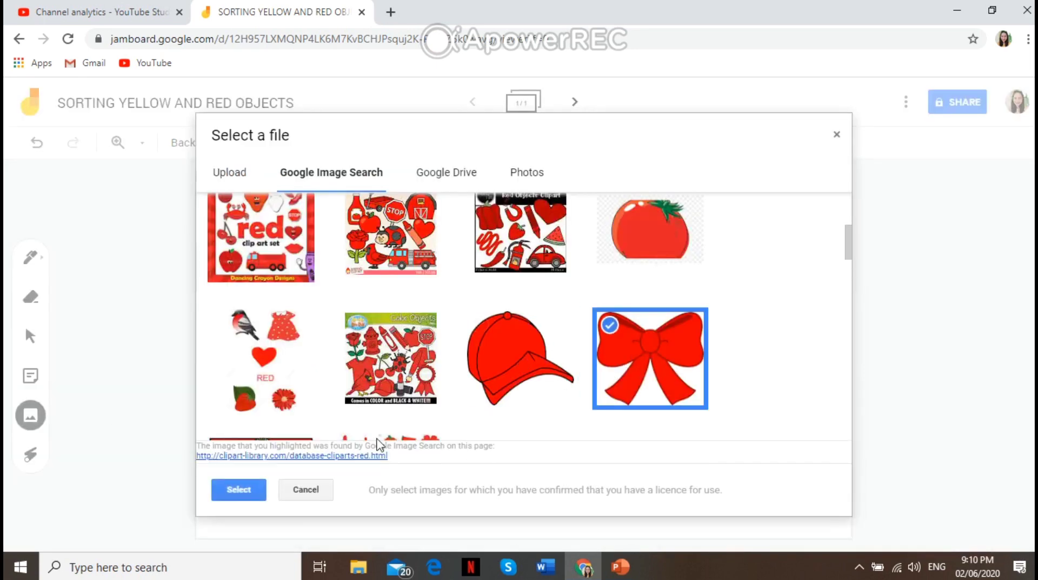
{"action": "left_click", "coordinate": [241, 490]}
{"action": "left_click_drag", "start_coordinate": [630, 448], "coordinate": [517, 350]}
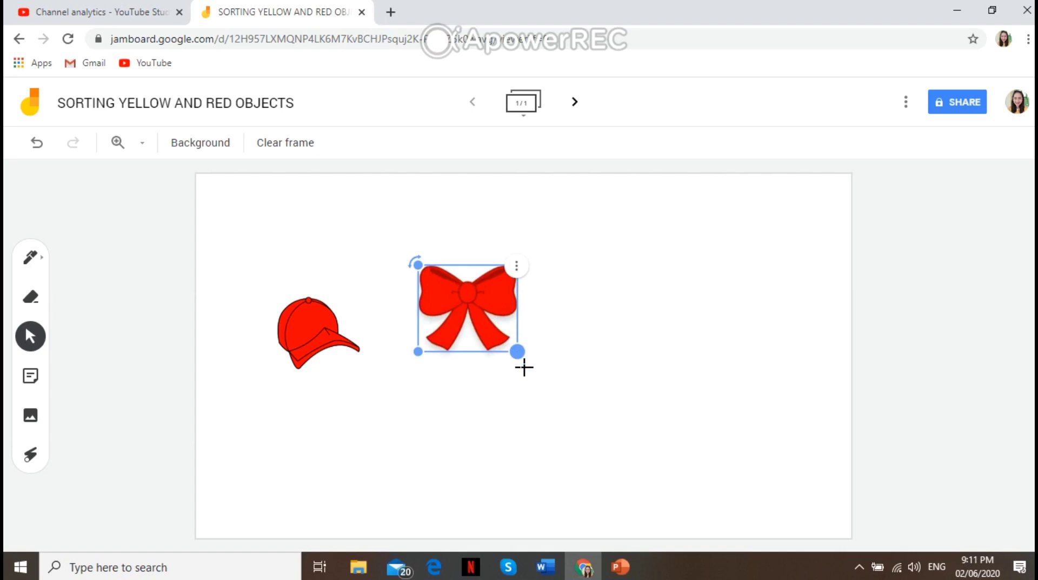
{"action": "left_click", "coordinate": [627, 377]}
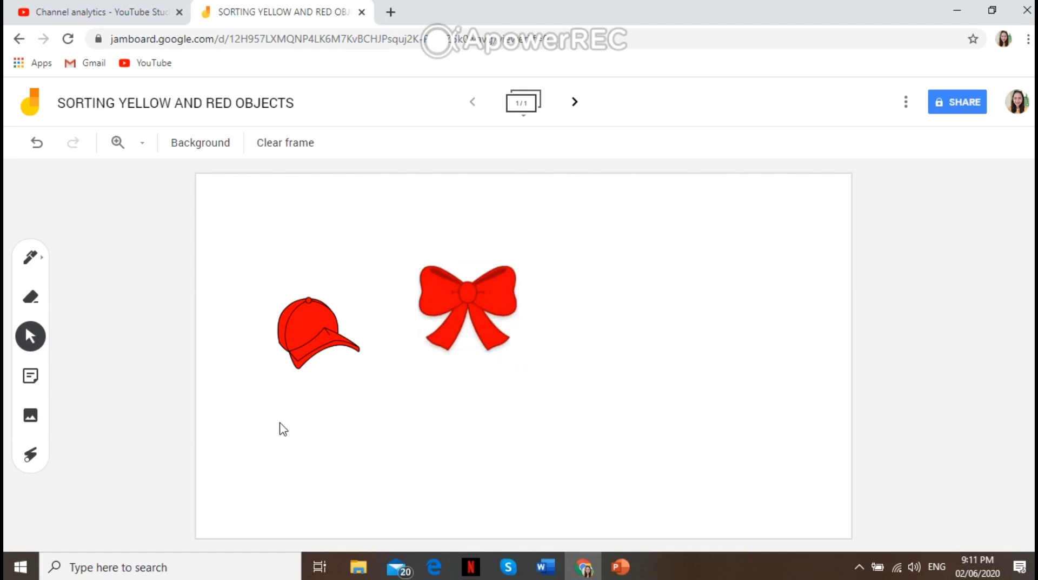
Insert the red umbrella picture beside the cap and bow
{"action": "left_click", "coordinate": [31, 416]}
{"action": "scroll", "coordinate": [454, 387], "scroll_direction": "down", "scroll_amount": 2}
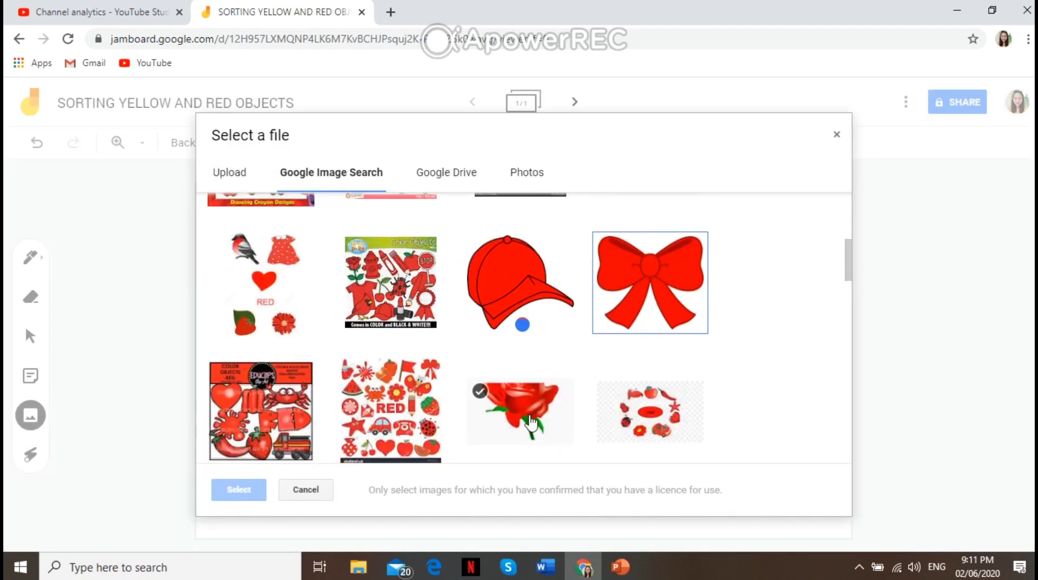
{"action": "scroll", "coordinate": [454, 386], "scroll_direction": "down", "scroll_amount": 3}
{"action": "scroll", "coordinate": [529, 422], "scroll_direction": "down", "scroll_amount": 1}
{"action": "left_click", "coordinate": [264, 332]}
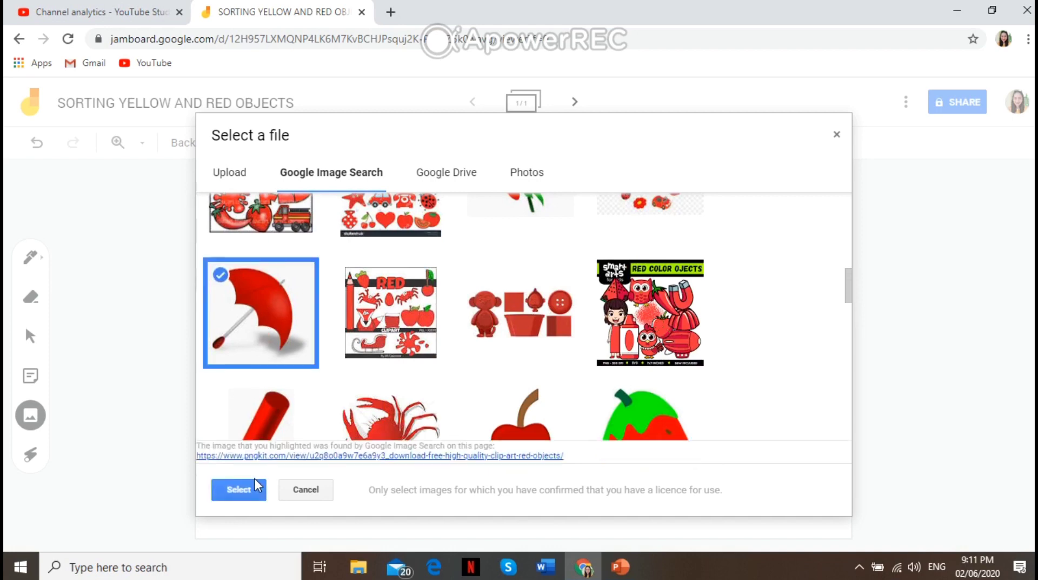
{"action": "left_click", "coordinate": [238, 489]}
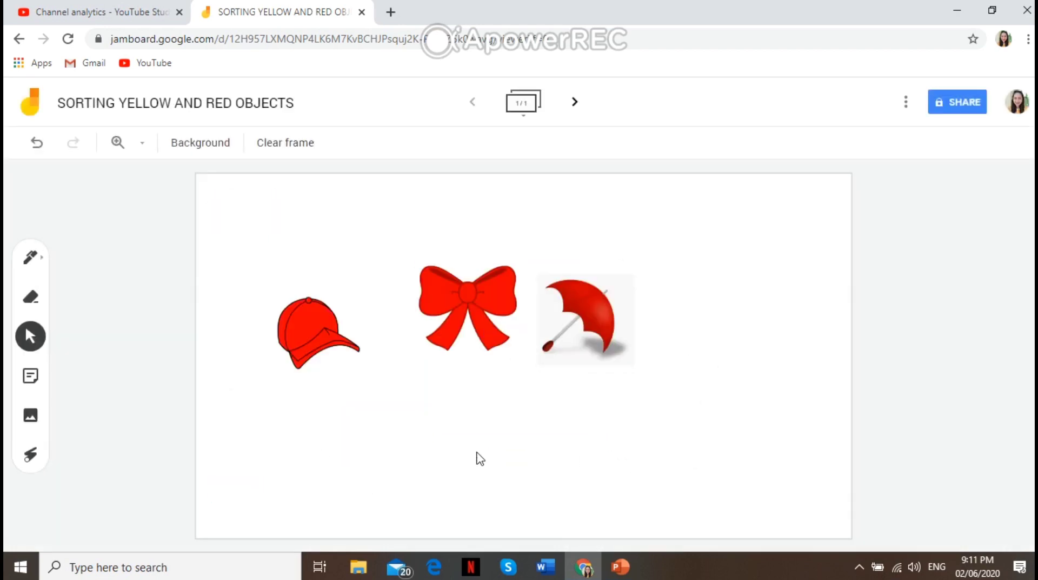
{"action": "left_click", "coordinate": [32, 416]}
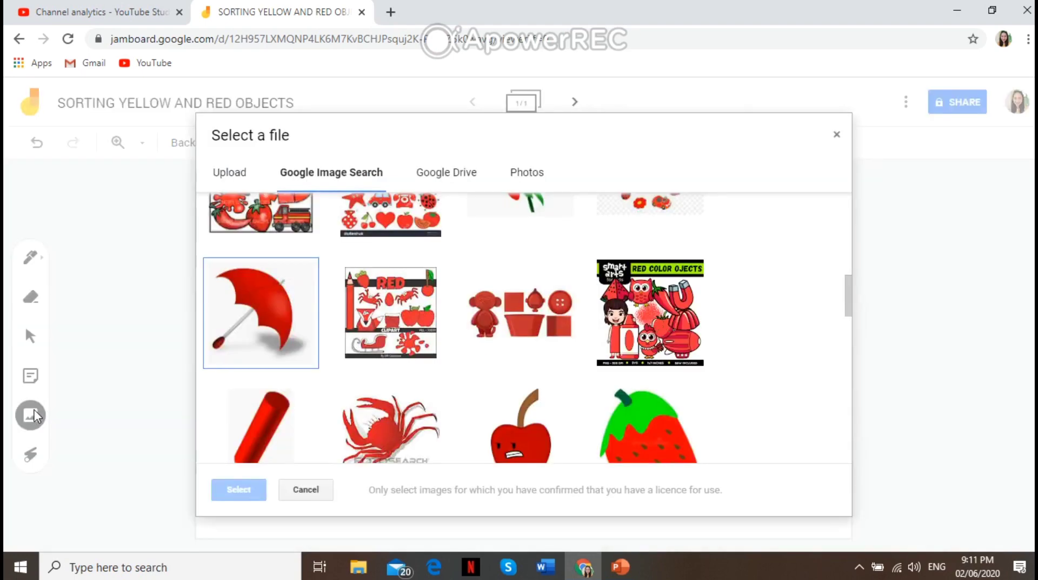
{"action": "scroll", "coordinate": [445, 359], "scroll_direction": "up", "scroll_amount": 5}
{"action": "scroll", "coordinate": [398, 297], "scroll_direction": "up", "scroll_amount": 3}
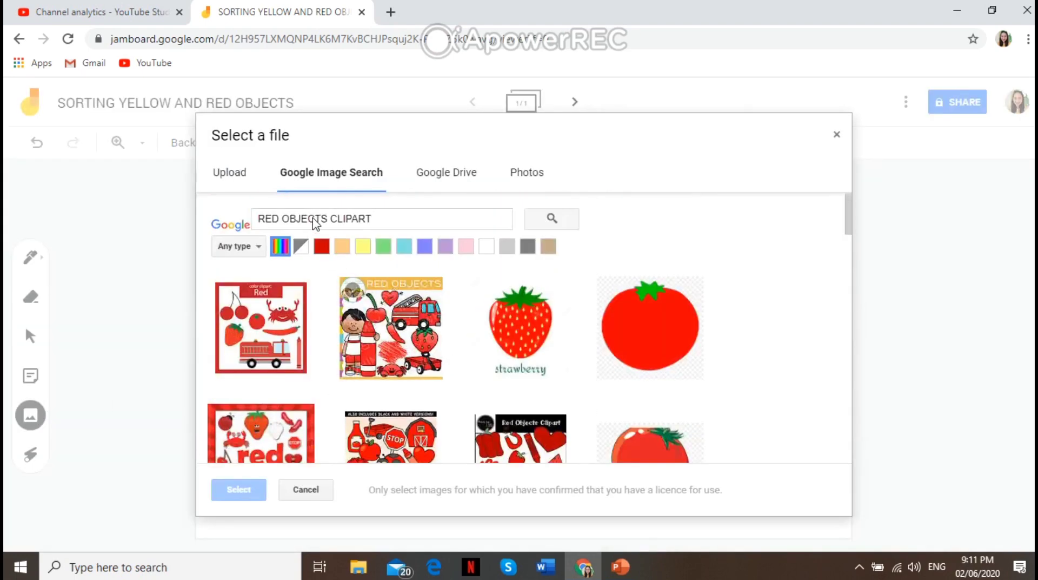
Change the image search to 'YELLOW OBJECTS CLIPART' and run it
{"action": "left_click", "coordinate": [286, 225]}
{"action": "key", "text": "BackSpace"}
{"action": "key", "text": "BackSpace"}
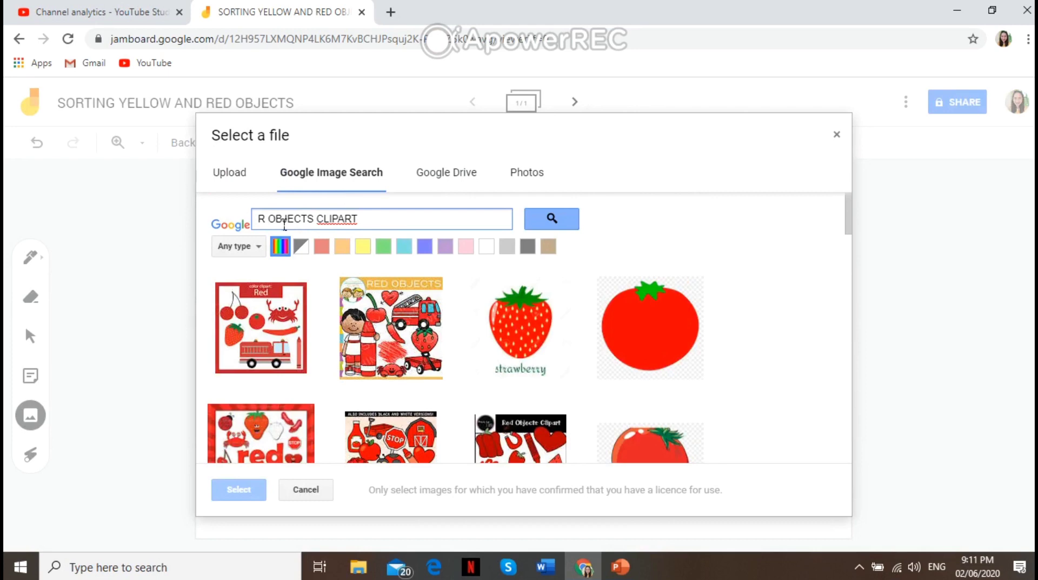
{"action": "key", "text": "BackSpace"}
{"action": "type", "text": "YELLOW"}
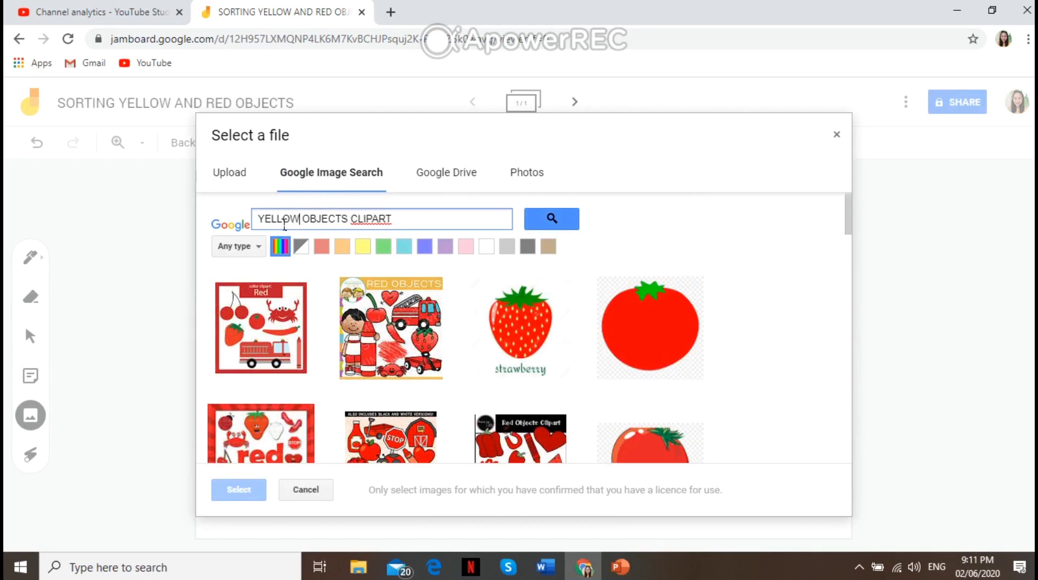
{"action": "left_click", "coordinate": [549, 221]}
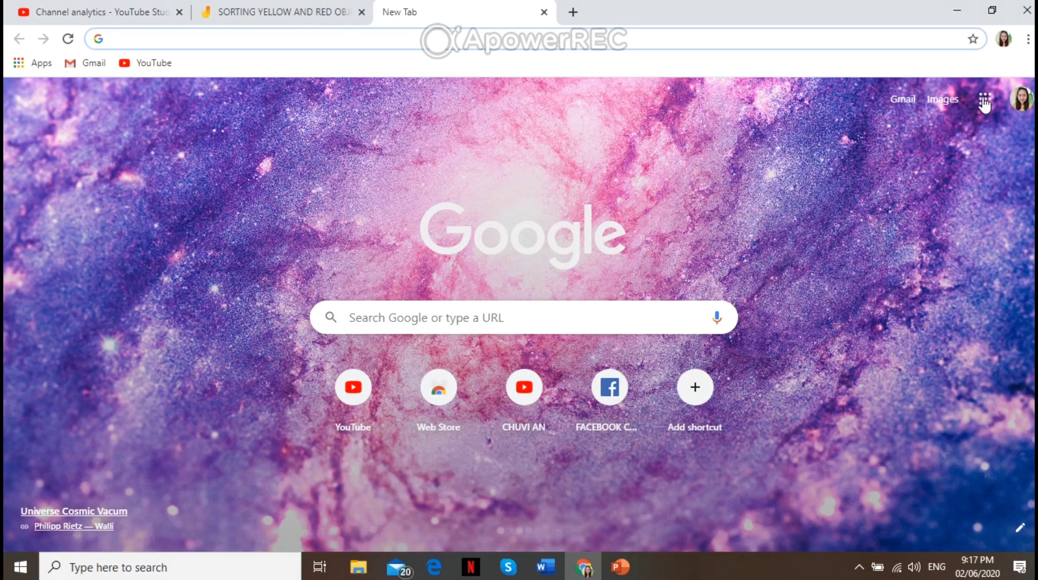
Open Google Classroom from the Google apps menu in the new tab
{"action": "left_click", "coordinate": [984, 100]}
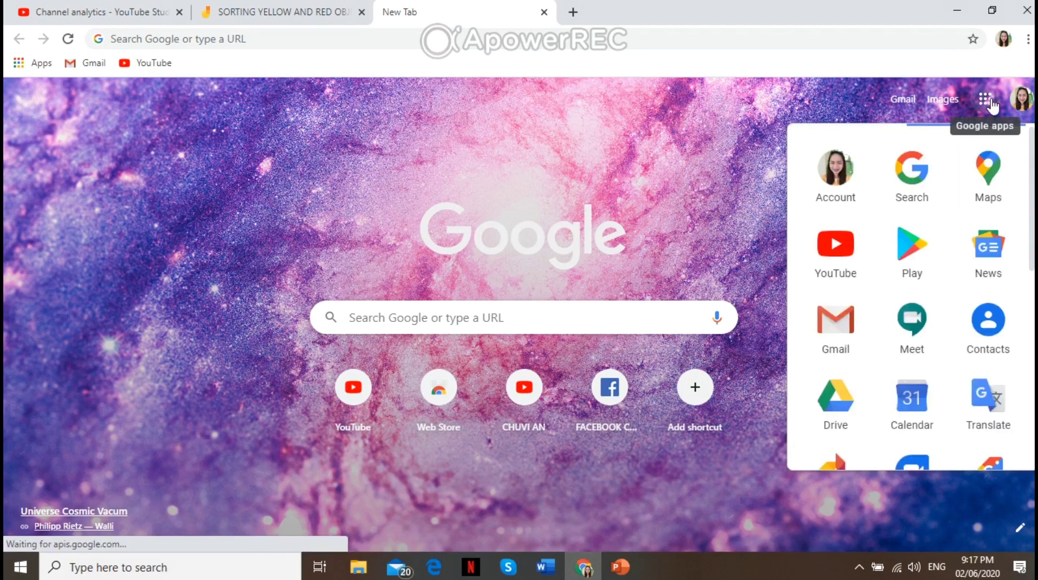
{"action": "scroll", "coordinate": [978, 342], "scroll_direction": "down", "scroll_amount": 5}
{"action": "scroll", "coordinate": [979, 342], "scroll_direction": "down", "scroll_amount": 1}
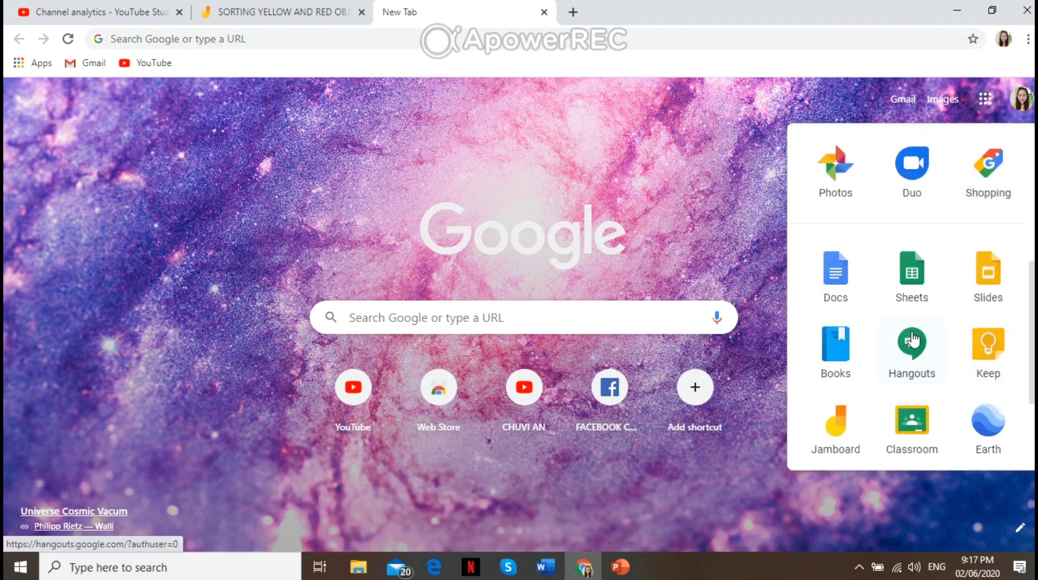
{"action": "scroll", "coordinate": [919, 346], "scroll_direction": "down", "scroll_amount": 3}
{"action": "left_click", "coordinate": [918, 307]}
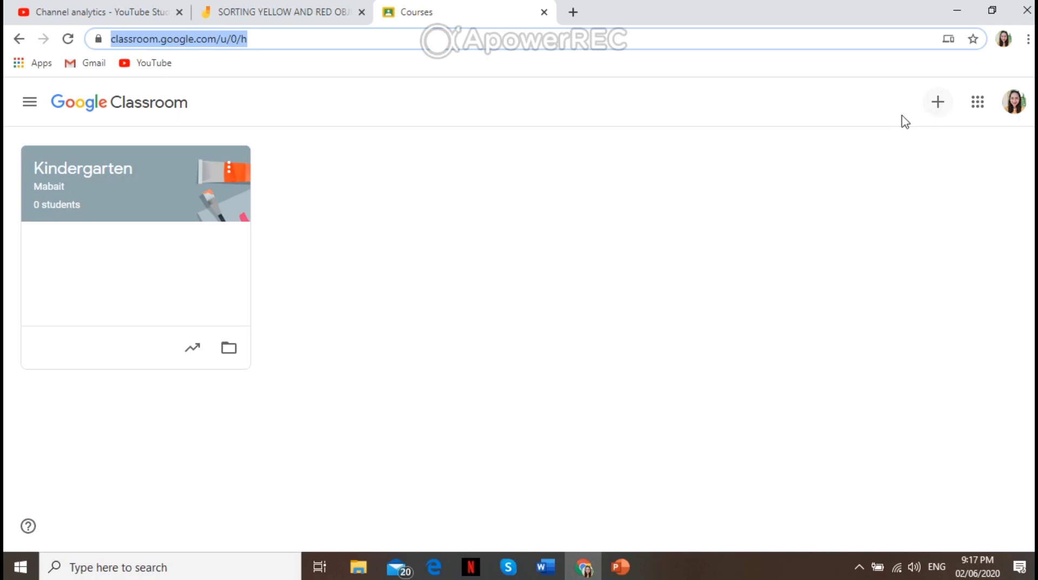
Open the Kindergarten class and view its Classwork page
{"action": "left_click", "coordinate": [97, 183]}
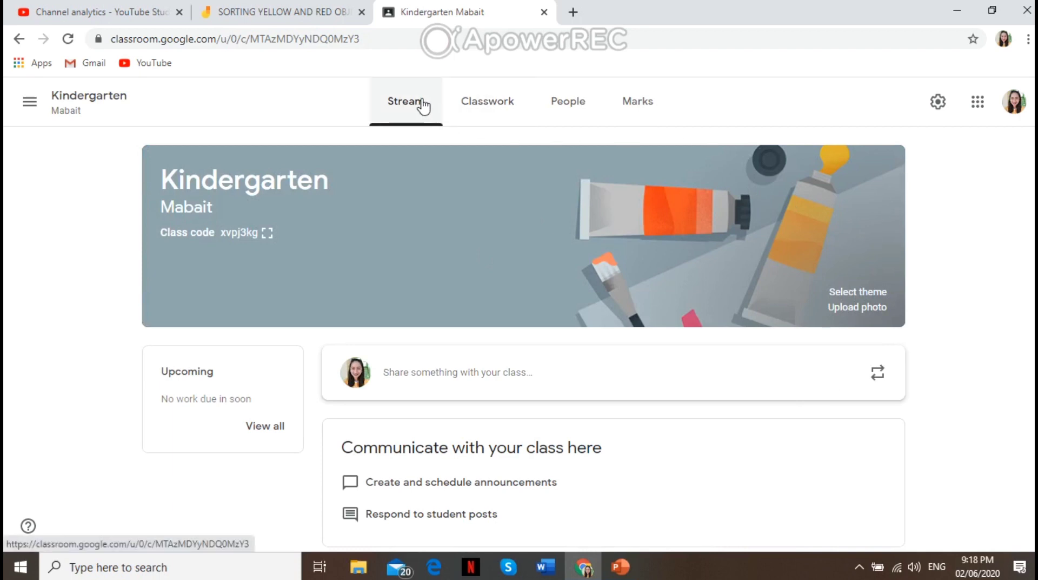
{"action": "left_click", "coordinate": [482, 117]}
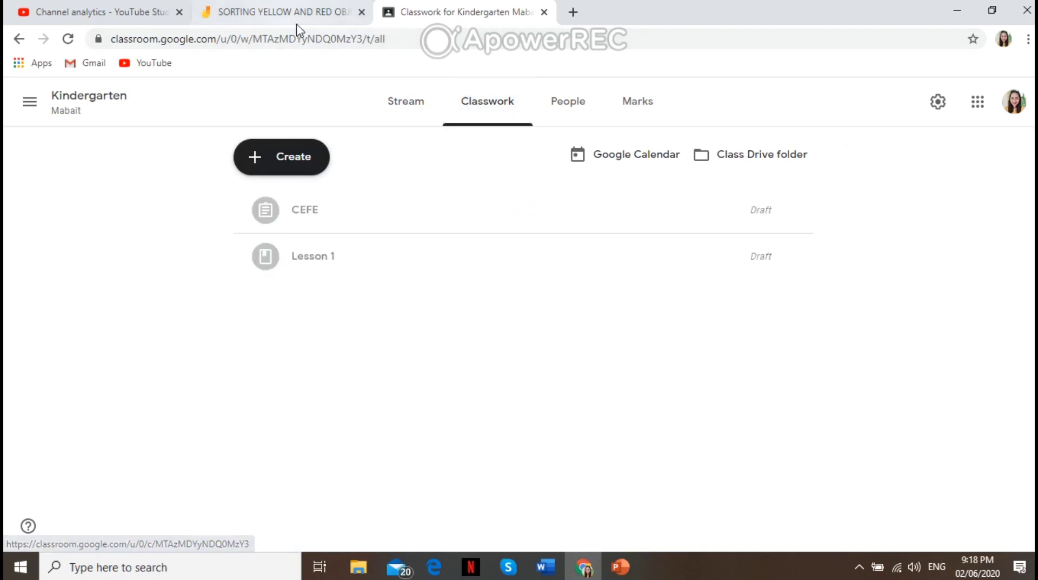
{"action": "mouse_move", "coordinate": [1029, 537]}
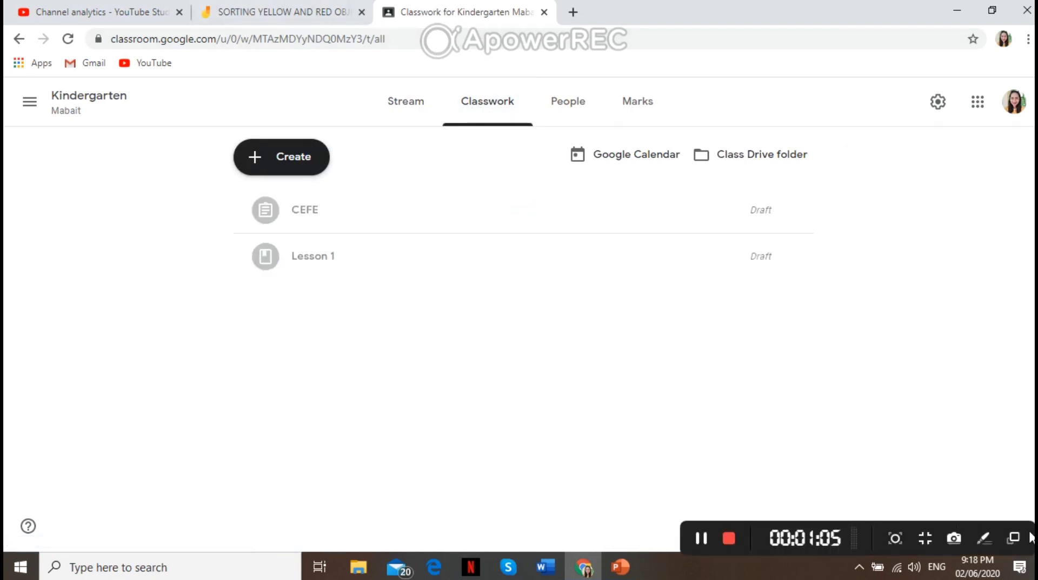
Create a new assignment titled 'sorting red and yellow objects'
{"action": "left_click", "coordinate": [273, 161]}
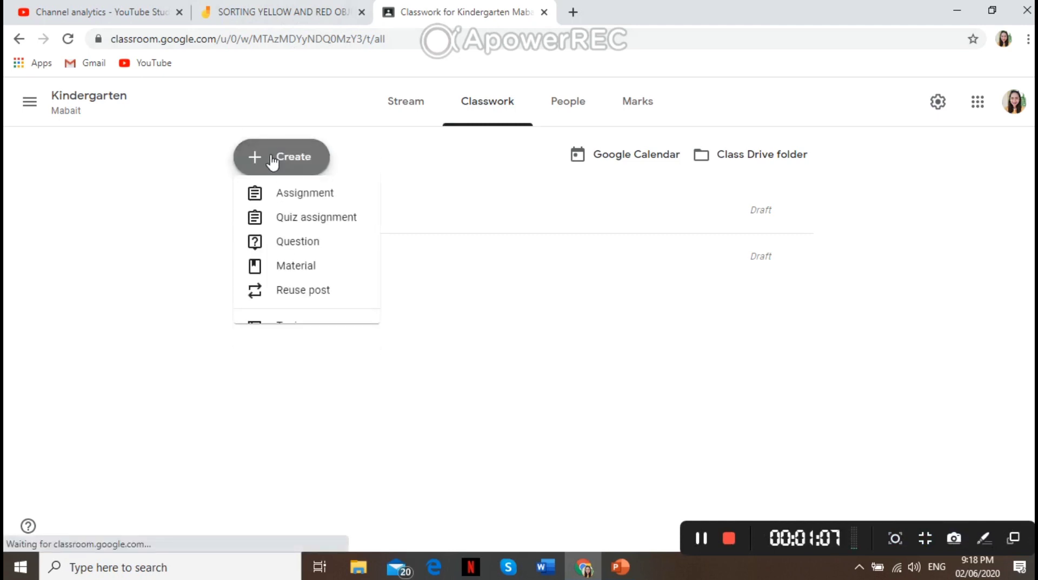
{"action": "left_click", "coordinate": [293, 205]}
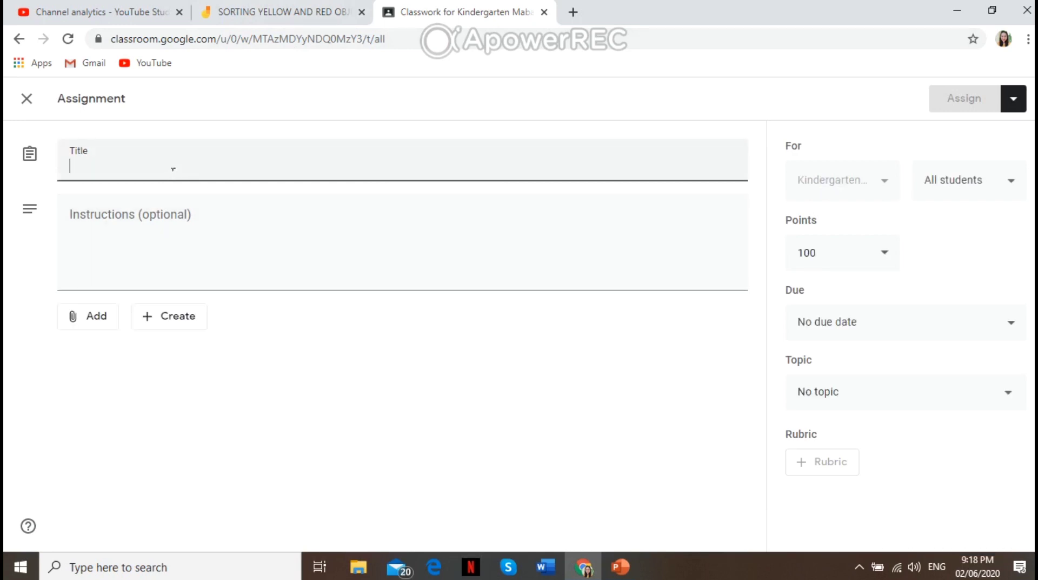
{"action": "type", "text": "so"}
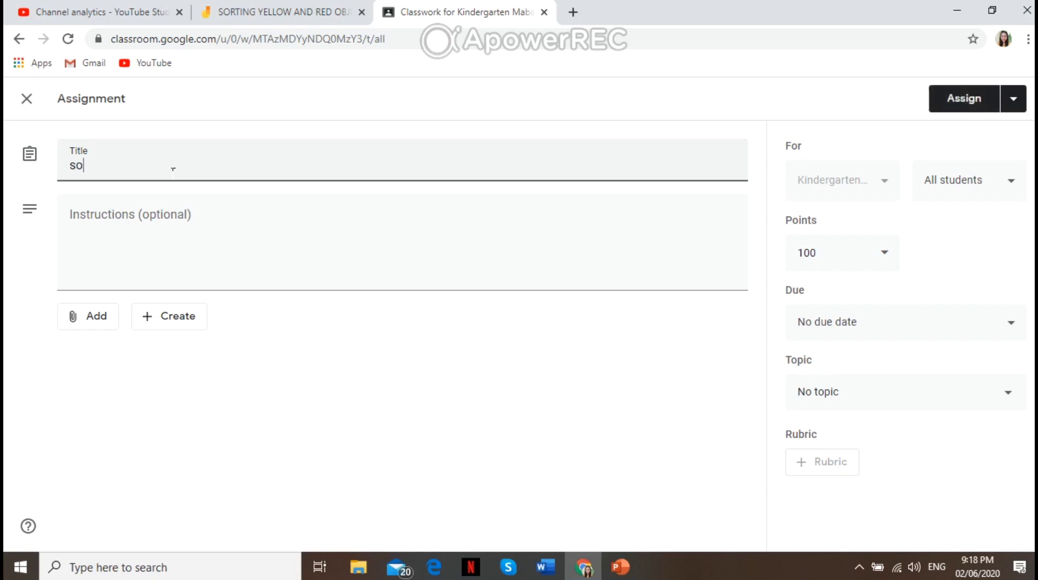
{"action": "type", "text": "rting red"}
{"action": "type", "text": " and yellow obj"}
{"action": "type", "text": "ects"}
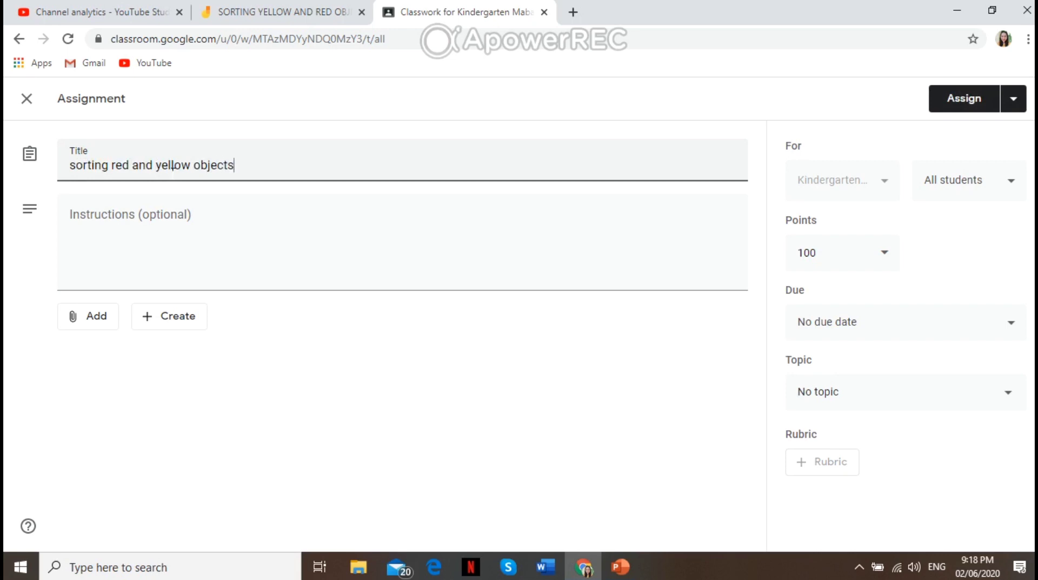
Write the instructions 'Do the activity and submit it on Monday.' with correct capitalisation
{"action": "left_click", "coordinate": [97, 226]}
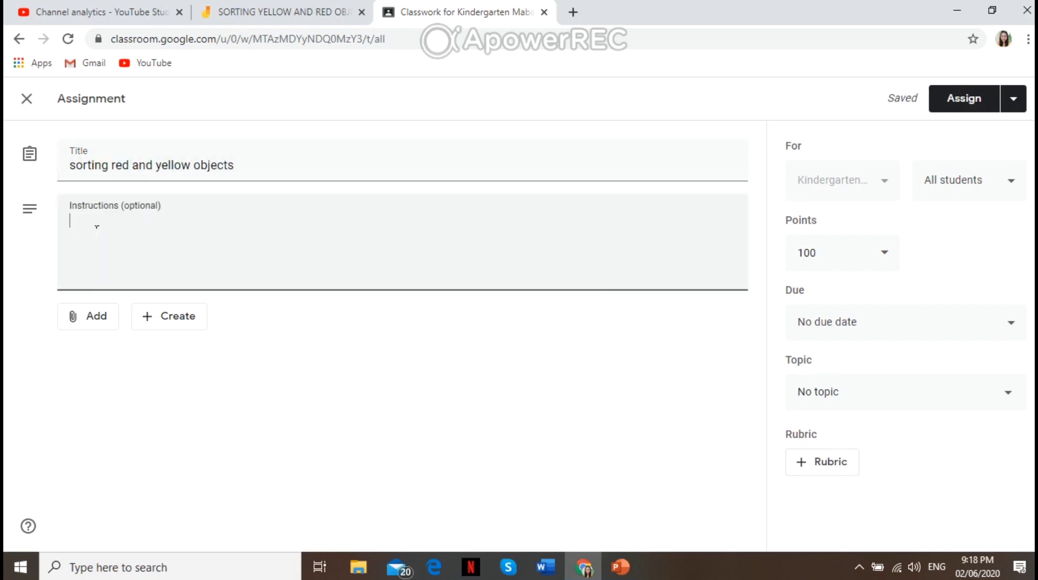
{"action": "type", "text": "do the activity"}
{"action": "type", "text": " and"}
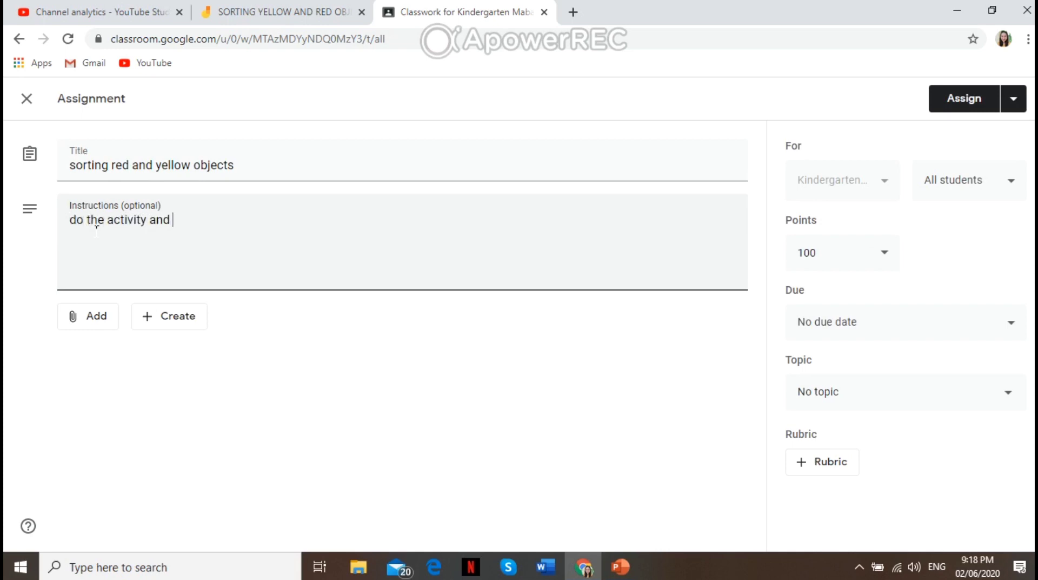
{"action": "type", "text": " subm"}
{"action": "type", "text": "it it on "}
{"action": "type", "text": "monday"}
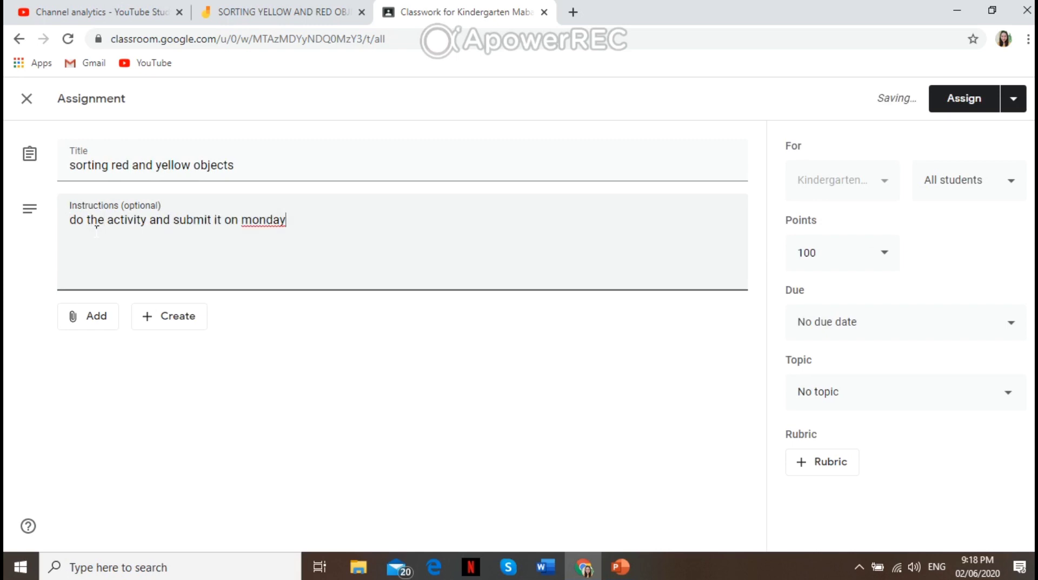
{"action": "type", "text": "."}
{"action": "key", "text": "Return"}
{"action": "type", "text": "En"}
{"action": "key", "text": "BackSpace"}
{"action": "key", "text": "BackSpace"}
{"action": "left_click", "coordinate": [252, 220]}
{"action": "key", "text": "BackSpace"}
{"action": "key", "text": "BackSpace"}
{"action": "type", "text": "M"}
{"action": "key", "text": "BackSpace"}
{"action": "type", "text": "D"}
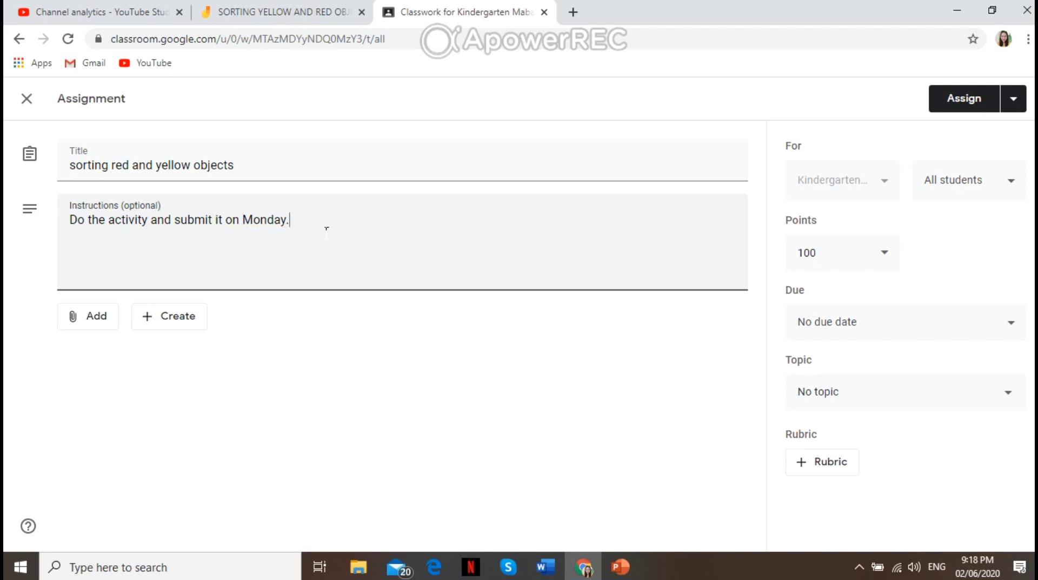
{"action": "key", "text": "Return"}
Capitalise the title to 'Sorting red and yellow objects' and open the Add attachment menu
{"action": "left_click", "coordinate": [77, 168]}
{"action": "key", "text": "BackSpace"}
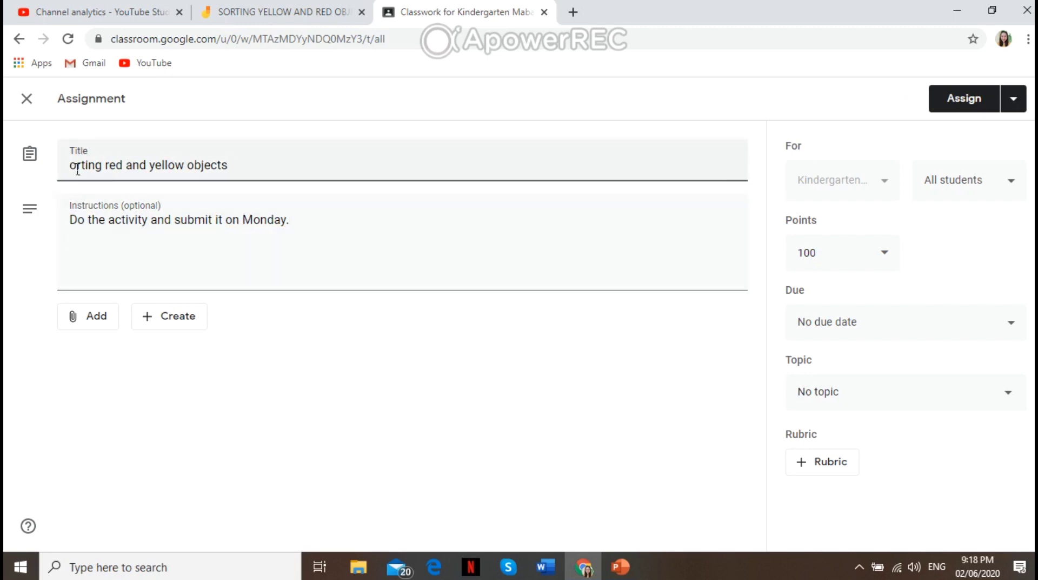
{"action": "type", "text": "S"}
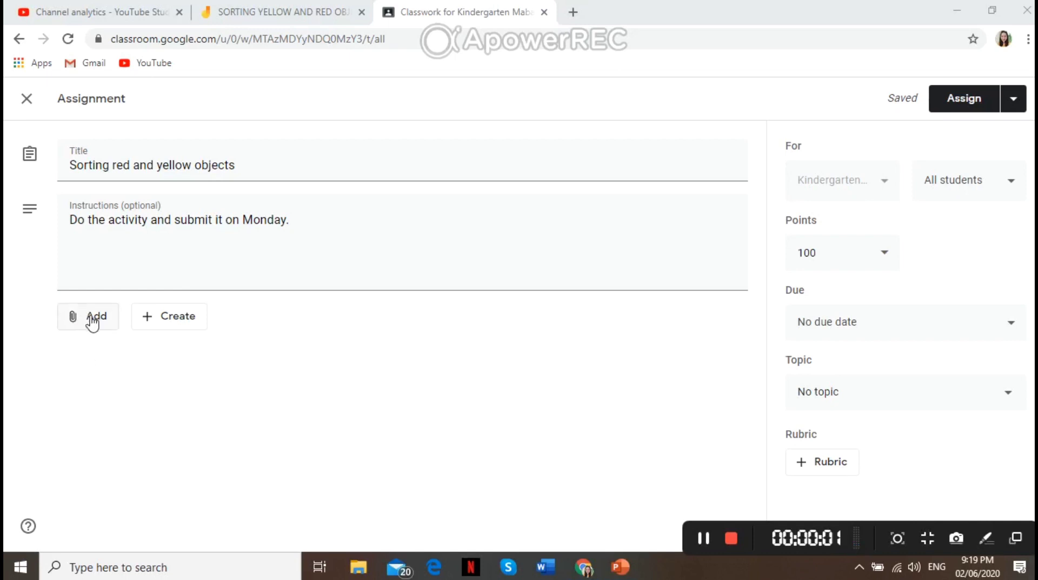
{"action": "left_click", "coordinate": [93, 323]}
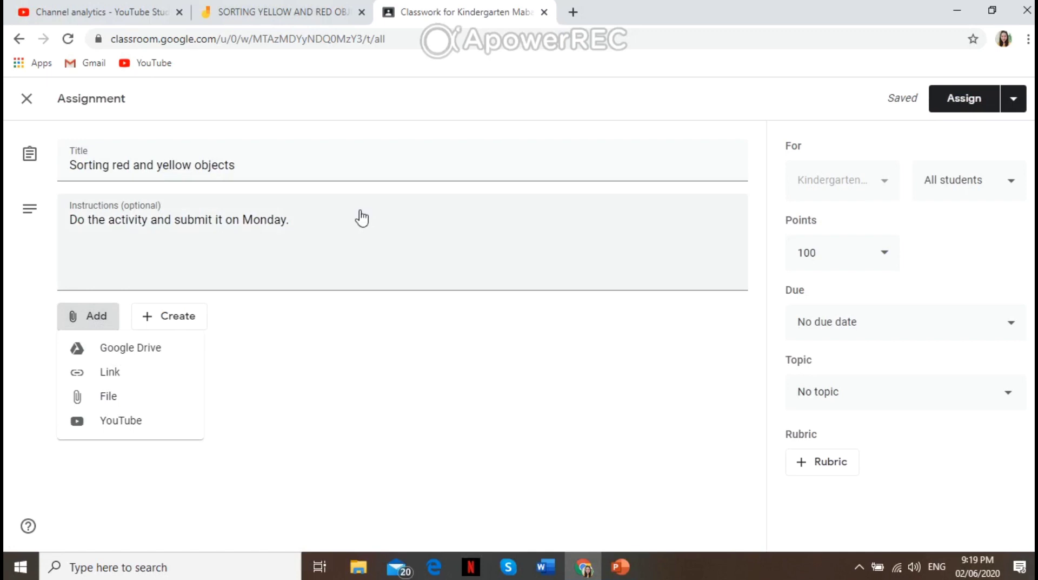
{"action": "left_click", "coordinate": [311, 12]}
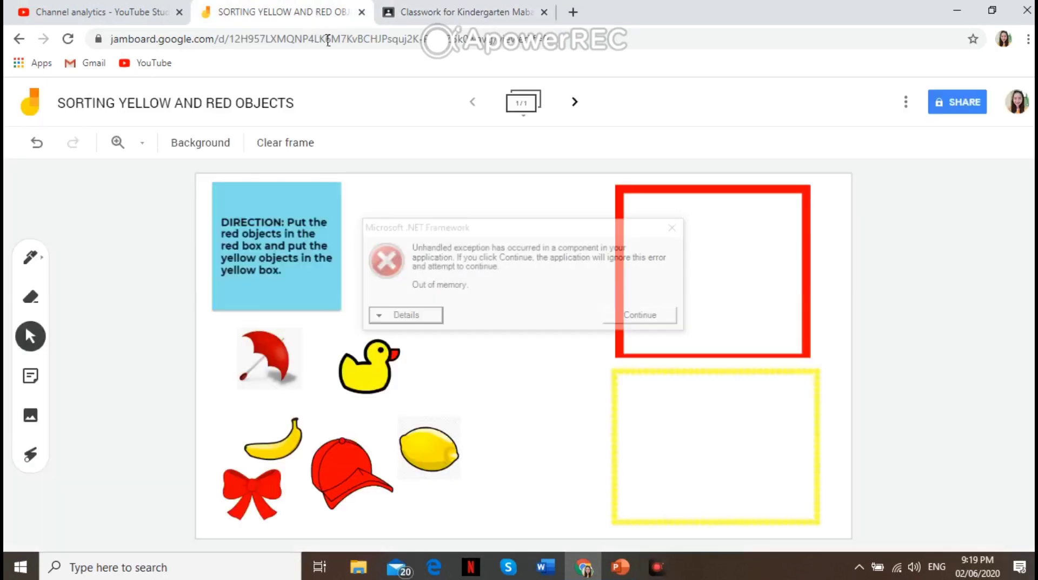
Dismiss the .NET error, select the SORTING YELLOW AND RED OBJECTS Jamboard URL, and return to Classroom
{"action": "left_click", "coordinate": [676, 228]}
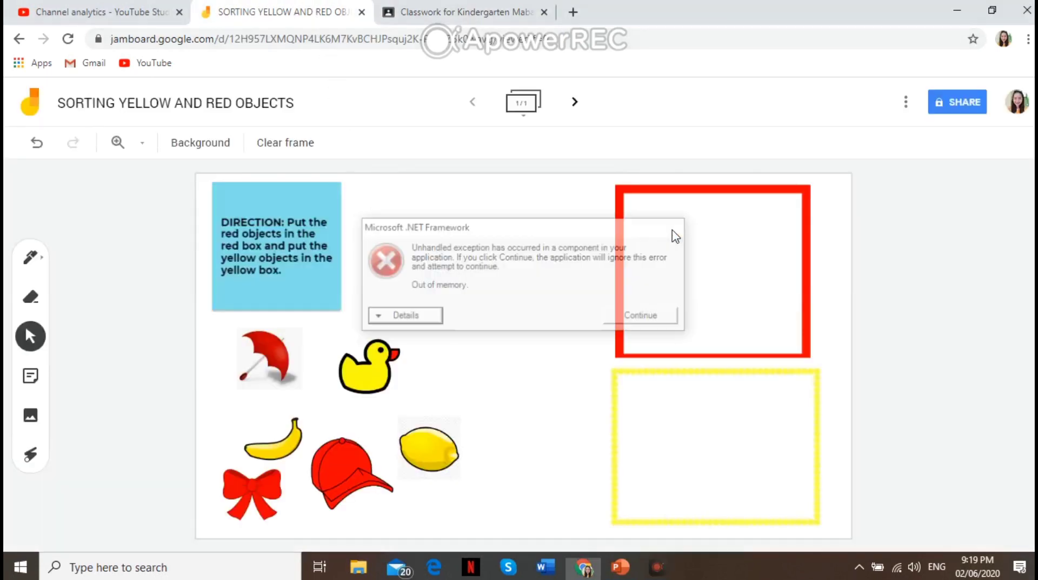
{"action": "left_click", "coordinate": [264, 48]}
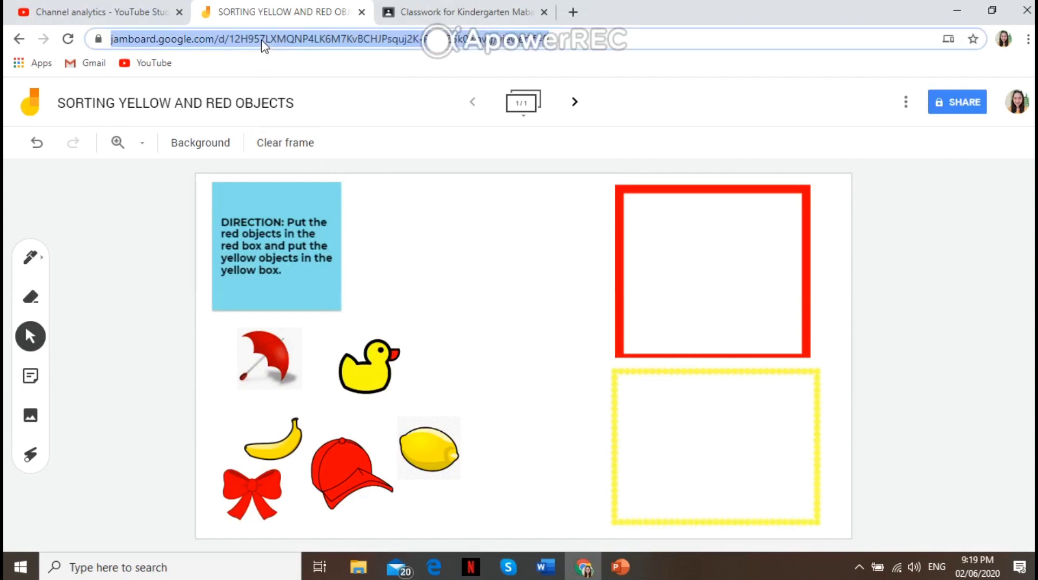
{"action": "left_click", "coordinate": [454, 13]}
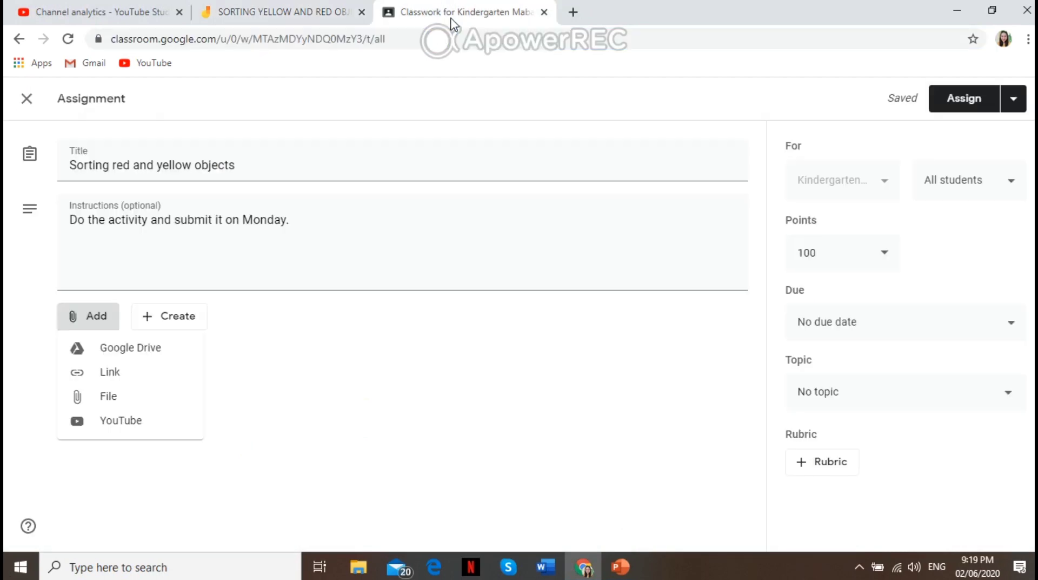
Add the pasted SORTING YELLOW AND RED OBJECTS Jamboard URL as a Link attachment
{"action": "left_click", "coordinate": [139, 374]}
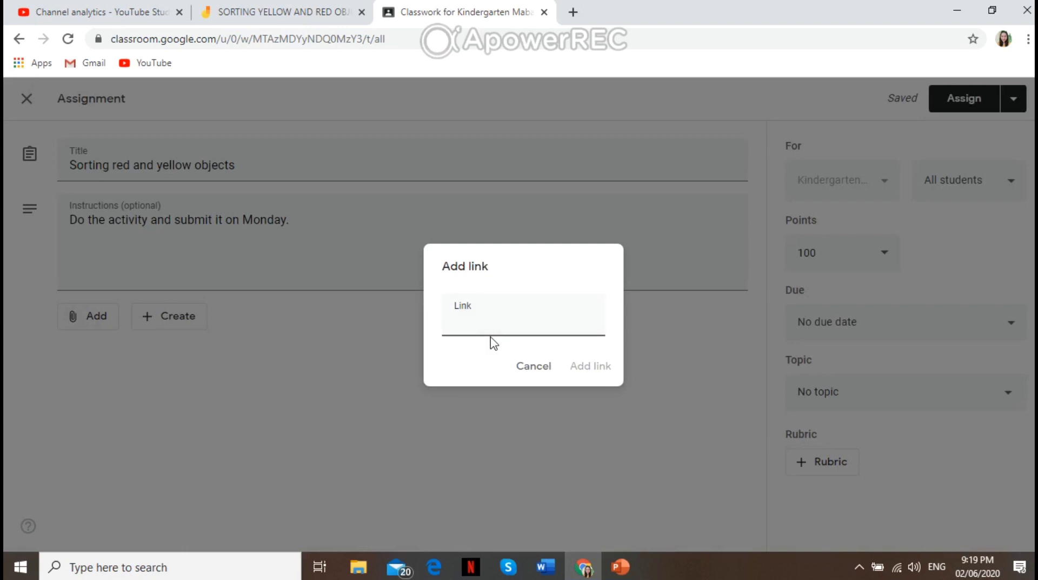
{"action": "left_click", "coordinate": [505, 332]}
{"action": "key", "text": "ctrl+v"}
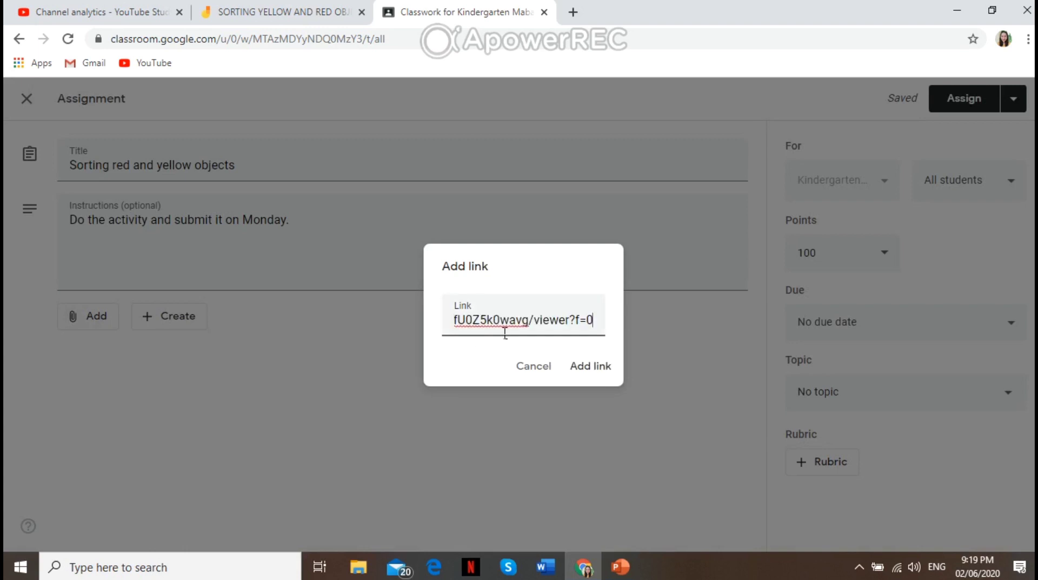
{"action": "left_click", "coordinate": [592, 367]}
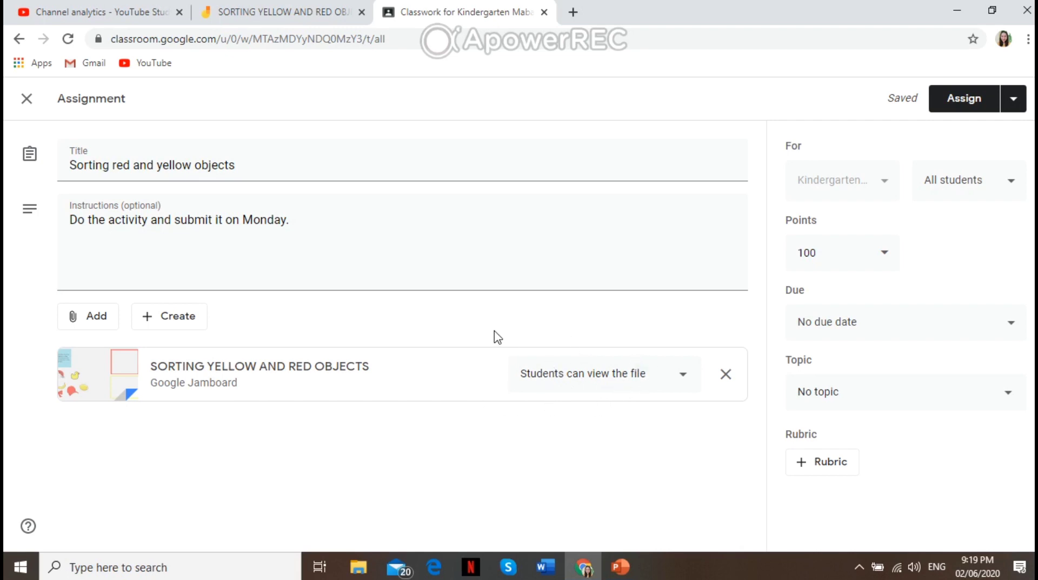
Set the Jamboard attachment to 'Make a copy for each student' and leave the assignment with no due date
{"action": "left_click", "coordinate": [684, 377]}
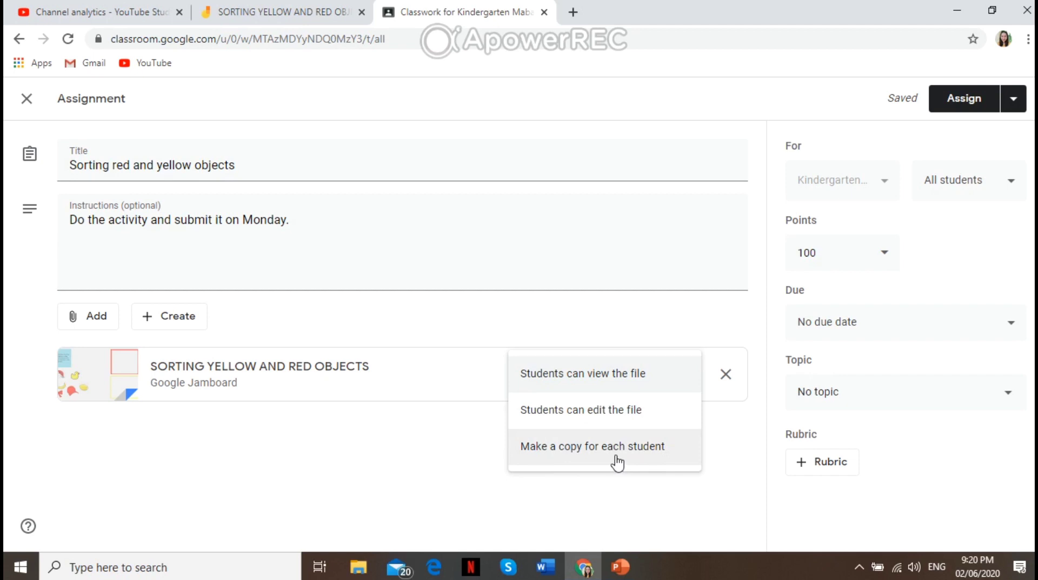
{"action": "left_click", "coordinate": [617, 460]}
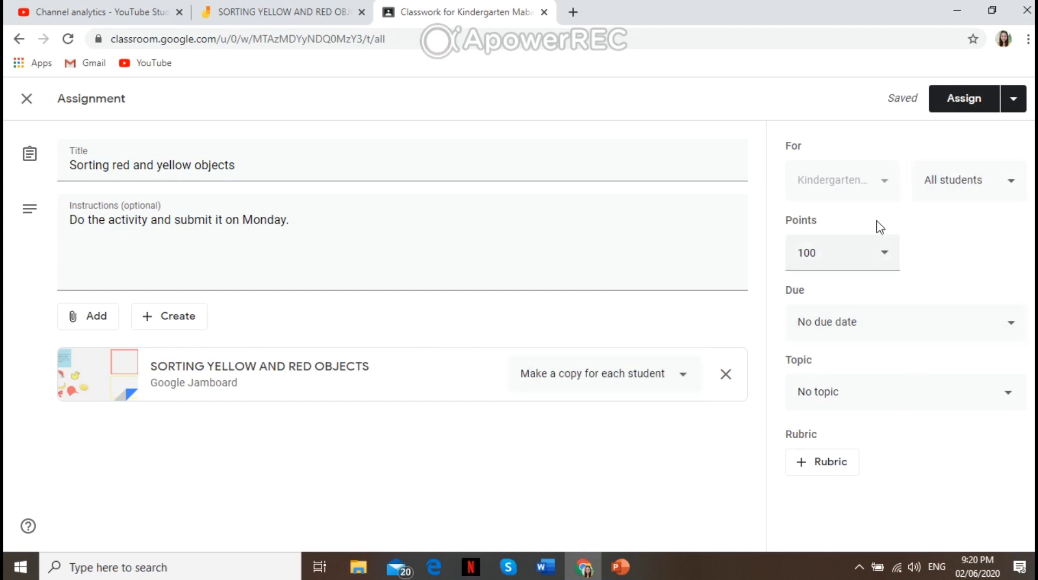
{"action": "left_click", "coordinate": [907, 339]}
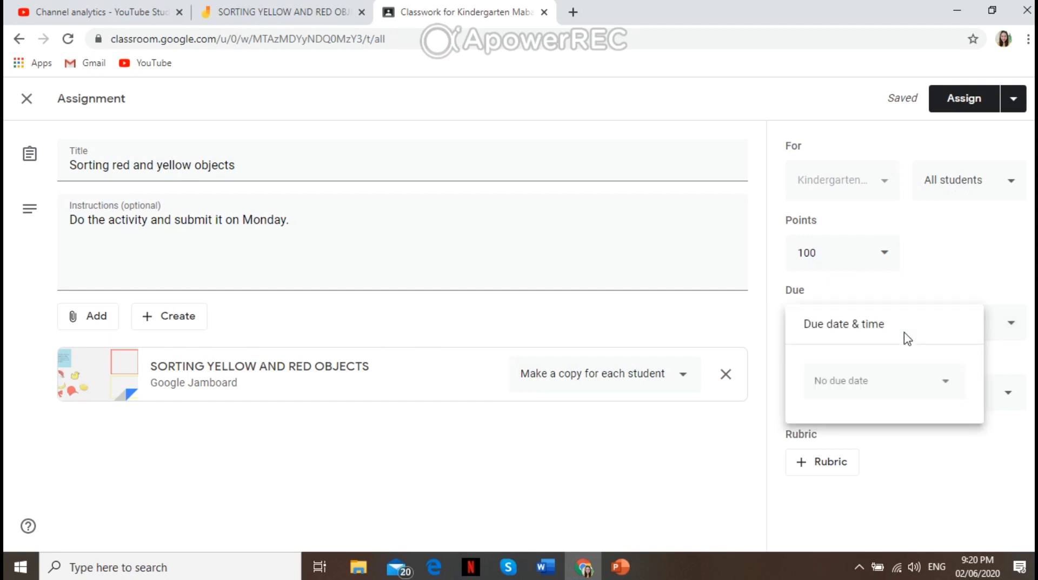
{"action": "left_click", "coordinate": [983, 275]}
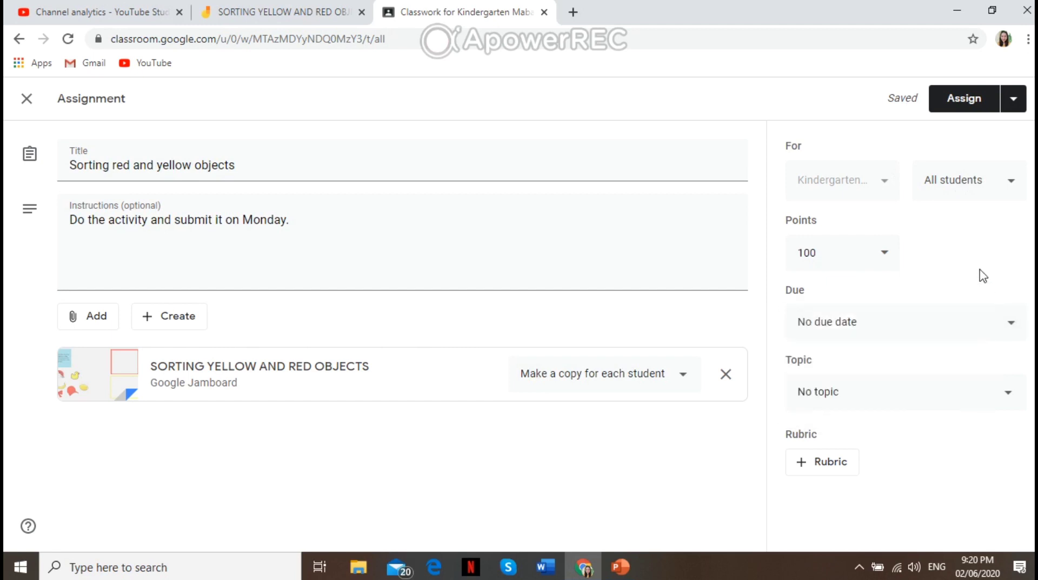
Assign 'Sorting red and yellow objects' to the Kindergarten class
{"action": "left_click", "coordinate": [973, 108]}
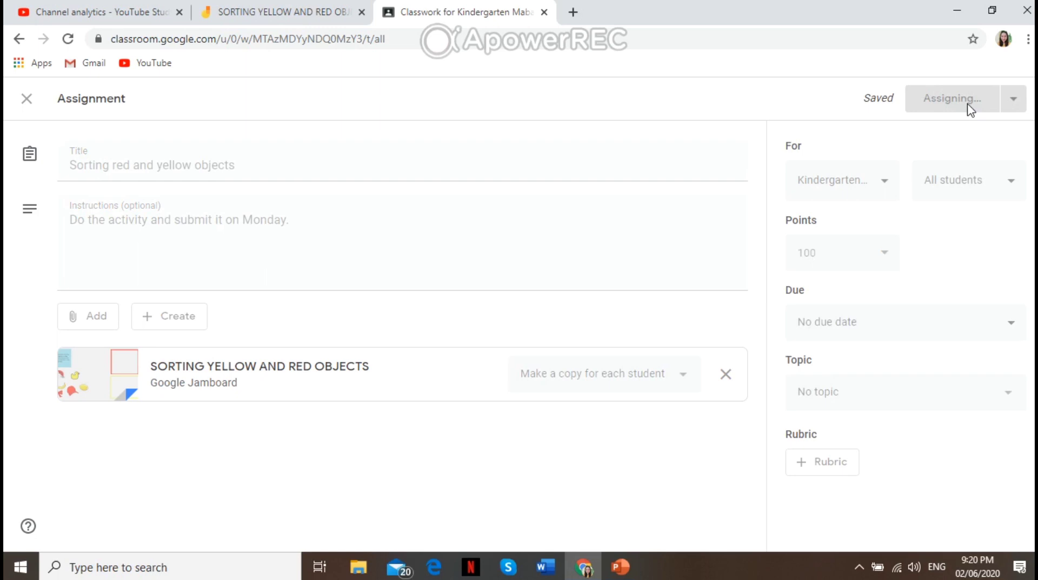